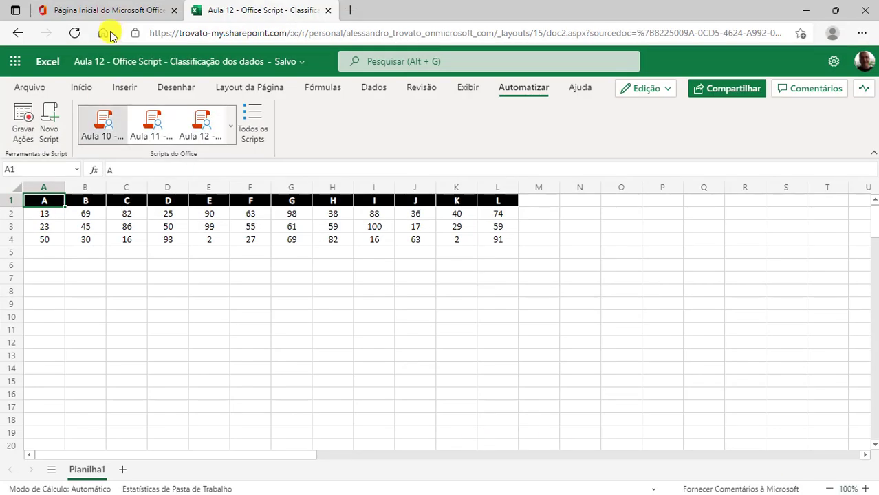
Change cell A4 of the table to 1.
{"action": "left_click", "coordinate": [59, 251]}
{"action": "left_click_drag", "start_coordinate": [50, 202], "coordinate": [497, 204]}
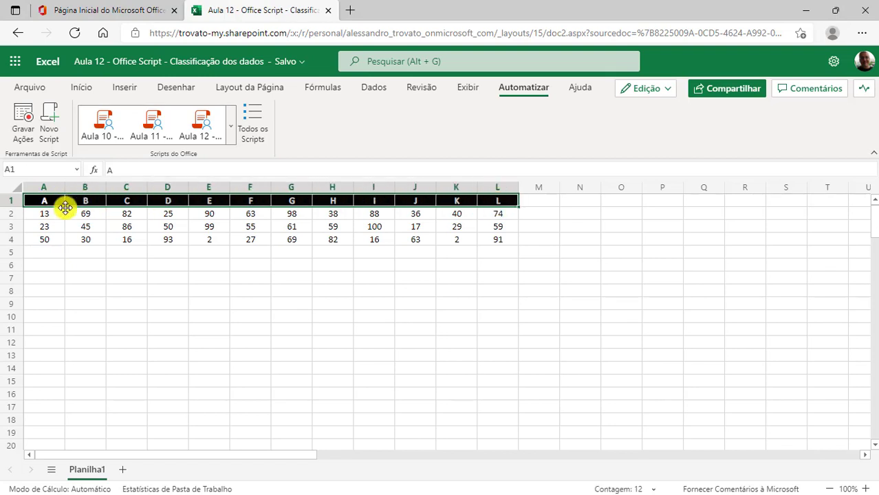
{"action": "left_click_drag", "start_coordinate": [40, 215], "coordinate": [47, 242]}
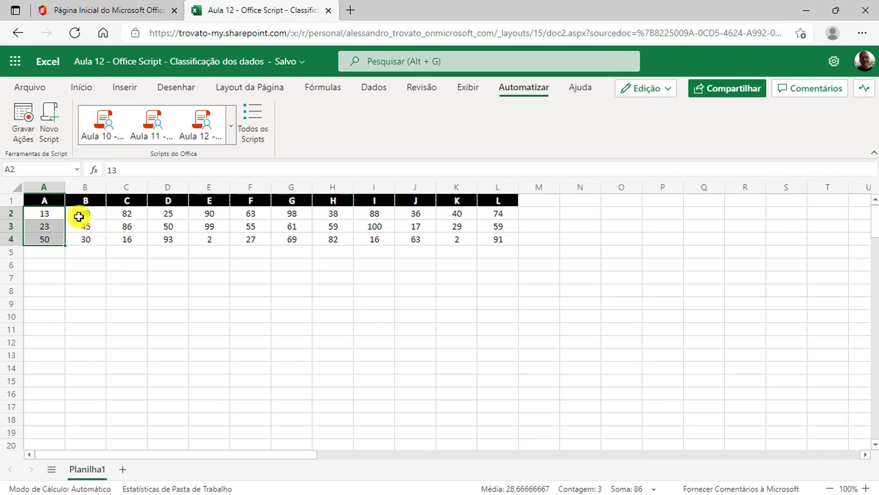
{"action": "mouse_move", "coordinate": [79, 216]}
{"action": "left_mouse_down"}
{"action": "mouse_move", "coordinate": [73, 240]}
{"action": "mouse_move", "coordinate": [45, 238]}
{"action": "mouse_move", "coordinate": [76, 238]}
{"action": "left_mouse_up"}
{"action": "left_click", "coordinate": [41, 217]}
{"action": "left_click", "coordinate": [32, 238]}
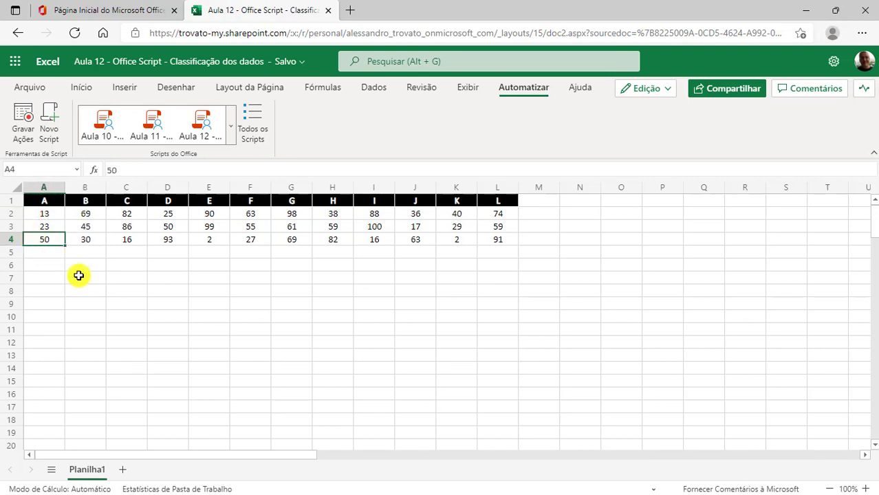
{"action": "type", "text": "1"}
{"action": "left_click", "coordinate": [100, 279]}
Custom-sort A2:A4 ascending by column A so it reads 1, 13, 23.
{"action": "left_click_drag", "start_coordinate": [43, 214], "coordinate": [43, 238]}
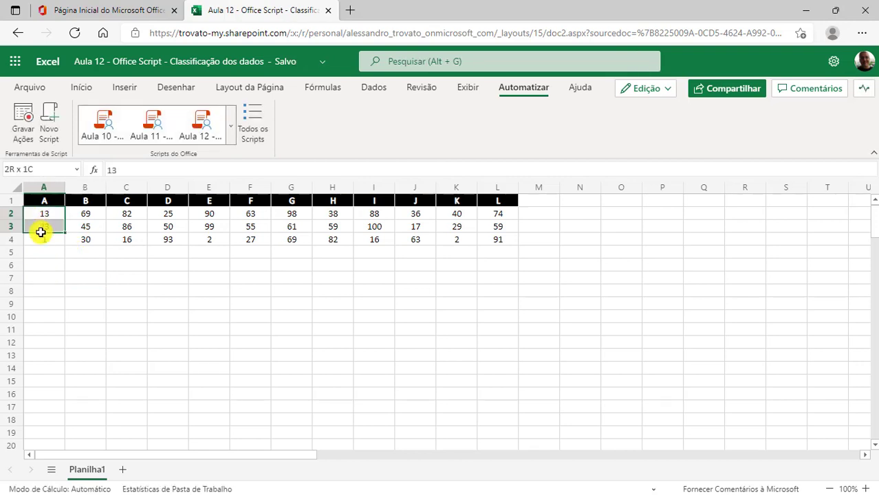
{"action": "left_click", "coordinate": [376, 92]}
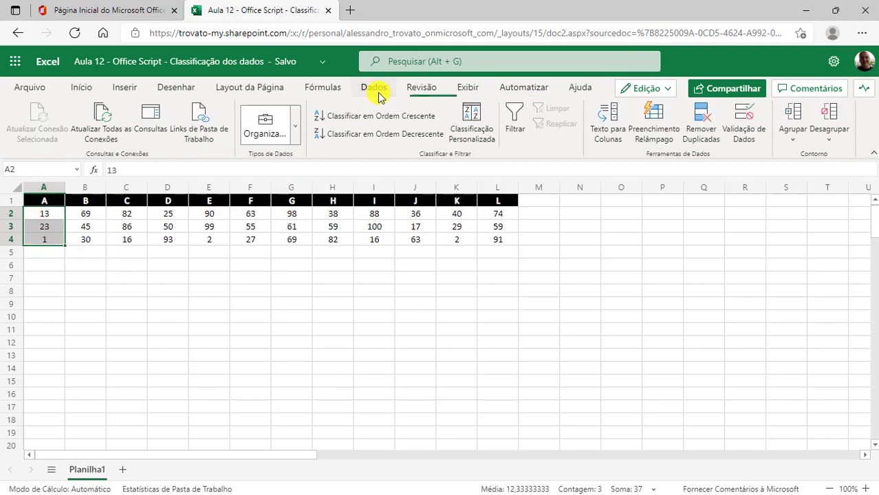
{"action": "left_click", "coordinate": [471, 124]}
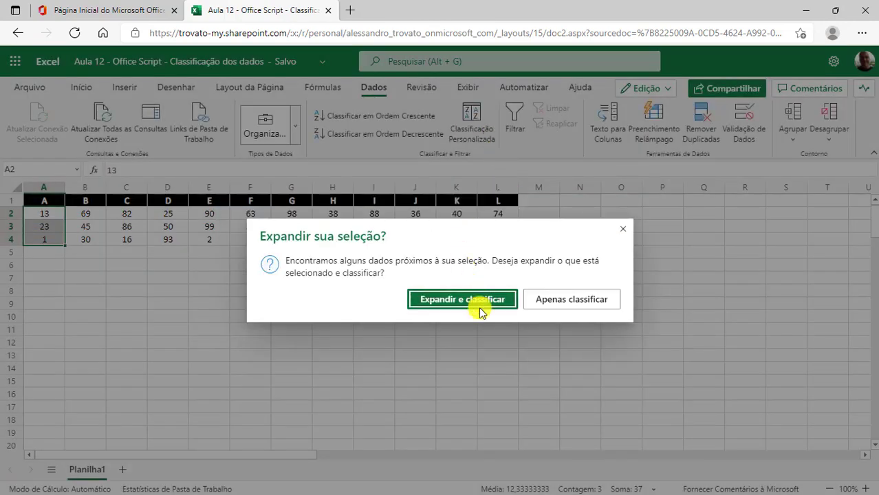
{"action": "left_click", "coordinate": [567, 301]}
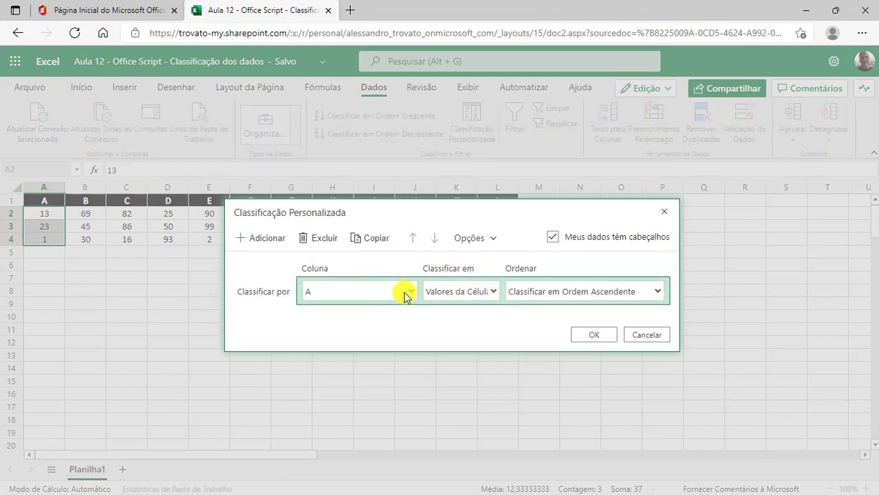
{"action": "left_click", "coordinate": [584, 334]}
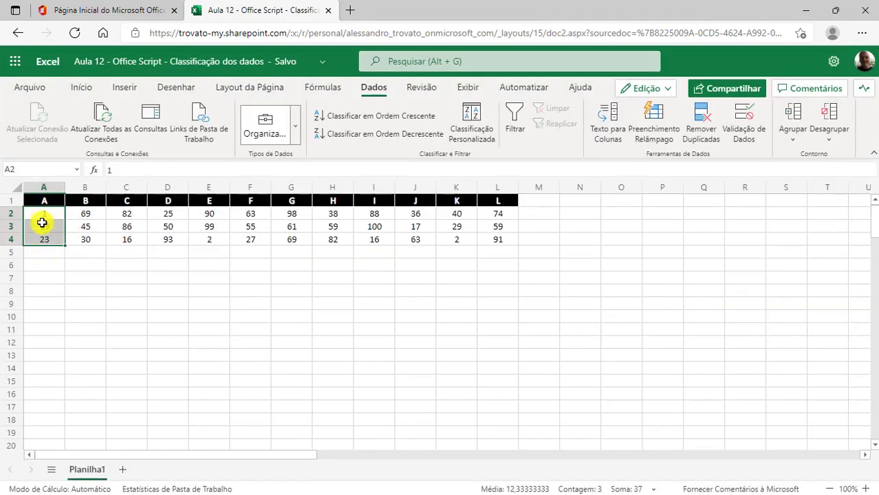
Review the sorted table and bring up the Automatizar tools.
{"action": "left_click", "coordinate": [44, 212]}
{"action": "left_click", "coordinate": [107, 262]}
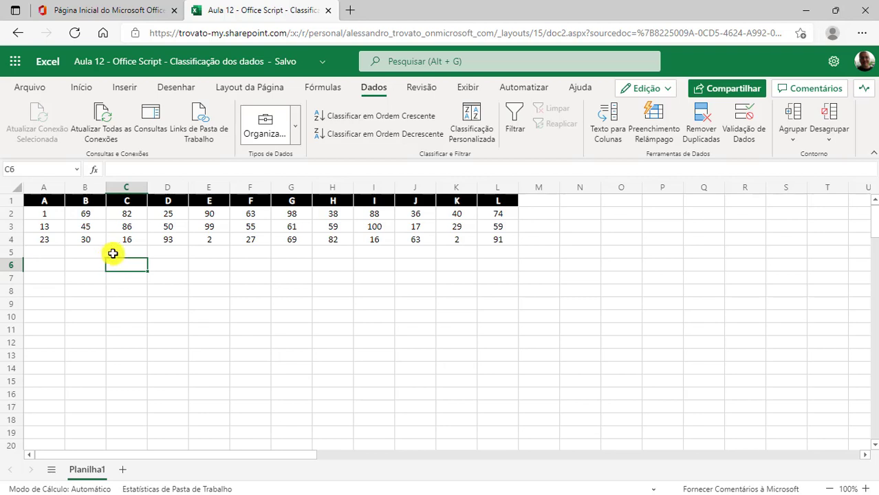
{"action": "left_click", "coordinate": [112, 253]}
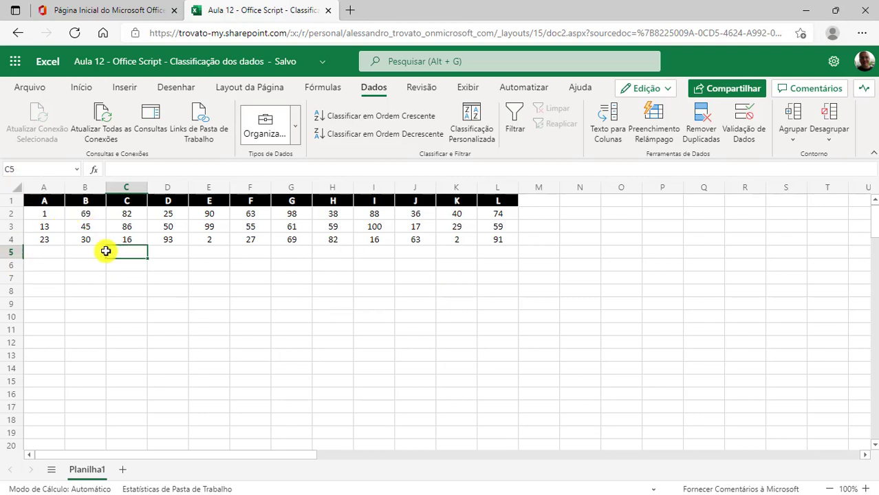
{"action": "mouse_move", "coordinate": [48, 200]}
{"action": "left_mouse_down"}
{"action": "mouse_move", "coordinate": [523, 236]}
{"action": "mouse_move", "coordinate": [497, 238]}
{"action": "left_mouse_up"}
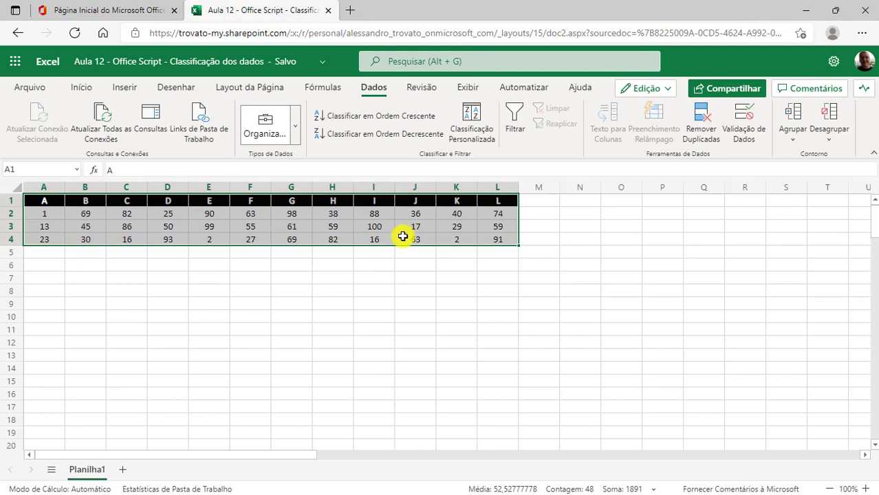
{"action": "left_click", "coordinate": [41, 200]}
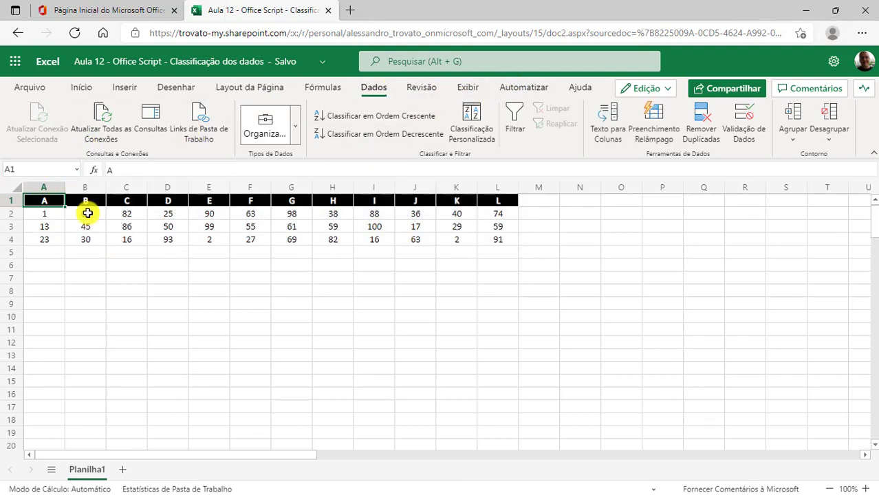
{"action": "left_click", "coordinate": [522, 88]}
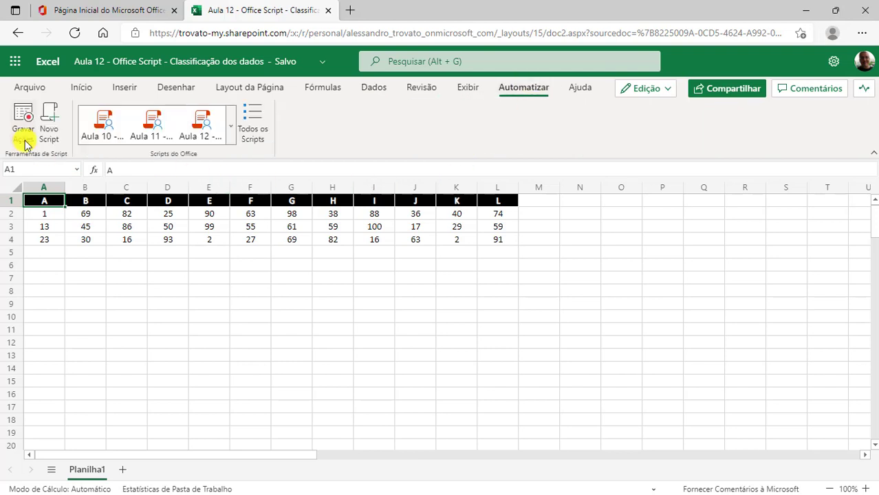
Start a new Office Script and begin renaming it to 'Aula 12 - Gravação'.
{"action": "left_click", "coordinate": [49, 120]}
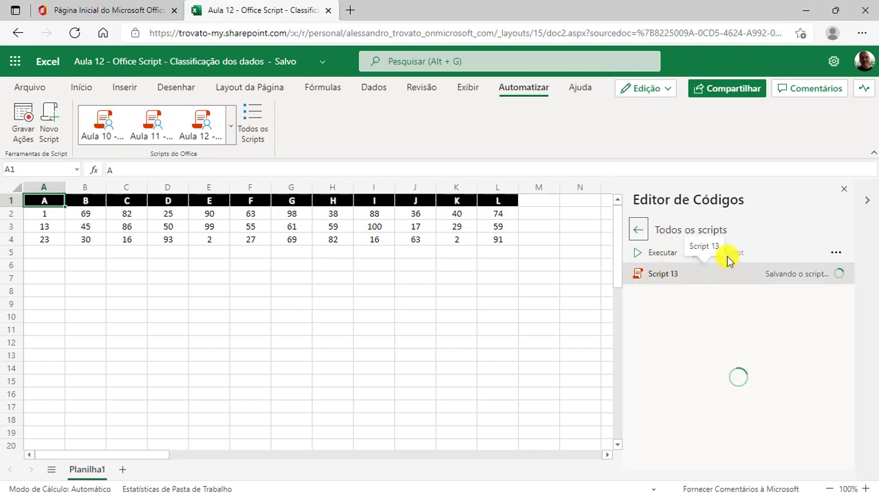
{"action": "left_click", "coordinate": [713, 281]}
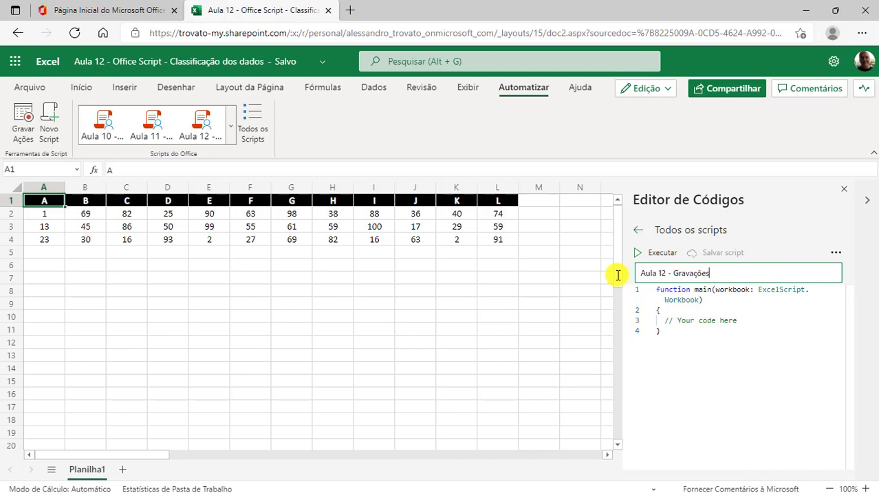
{"action": "mouse_move", "coordinate": [703, 289]}
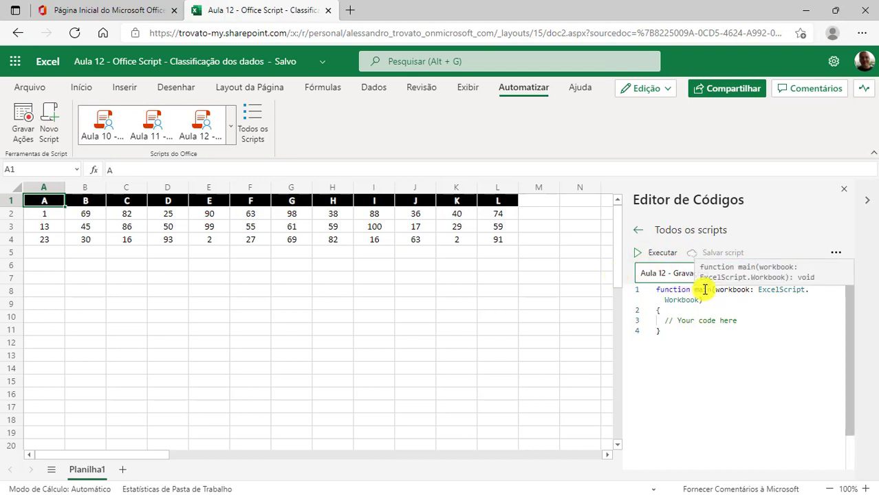
Save the script name and replace the placeholder comment with 'Declaração das variáveis'.
{"action": "left_click", "coordinate": [695, 320]}
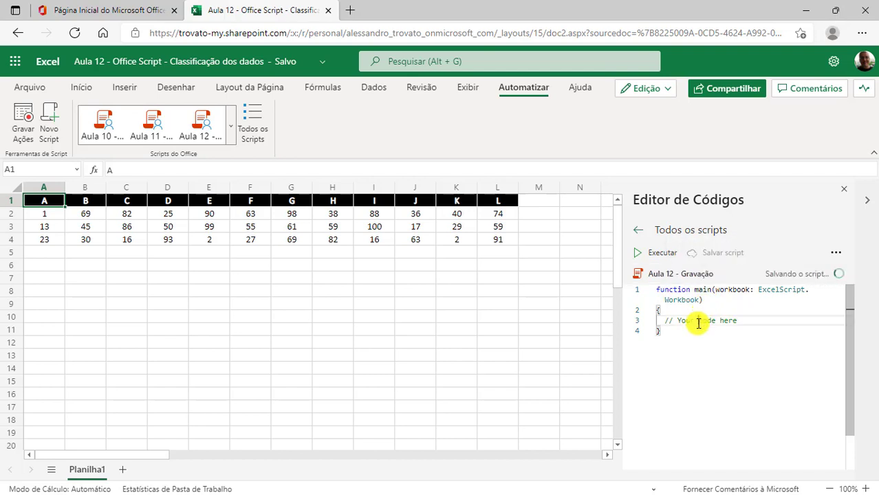
{"action": "left_click_drag", "start_coordinate": [747, 319], "coordinate": [676, 321]}
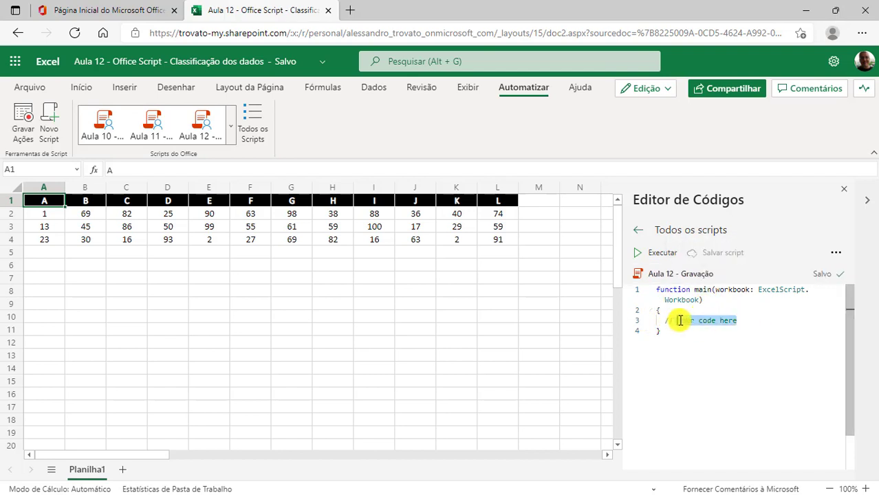
{"action": "type", "text": "Declaração das variáveis"}
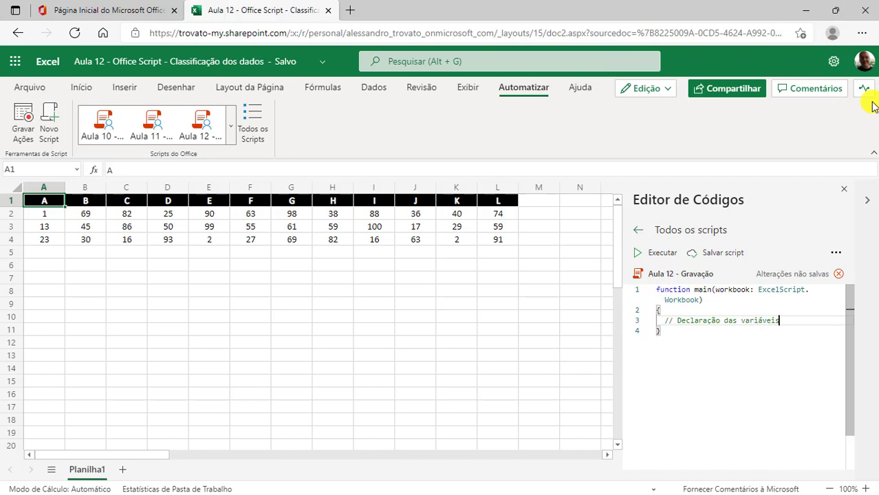
{"action": "left_click", "coordinate": [718, 379]}
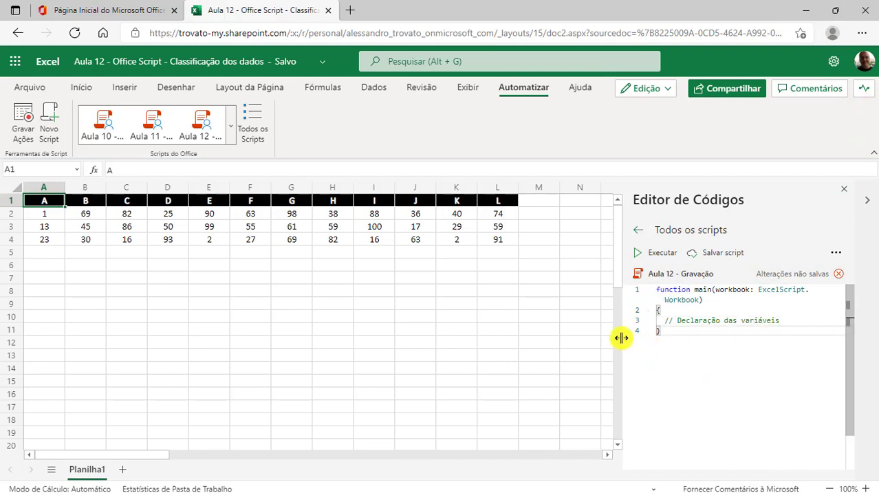
Widen the code editor pane and set the editor font size to 16.
{"action": "left_click_drag", "start_coordinate": [621, 338], "coordinate": [251, 337]}
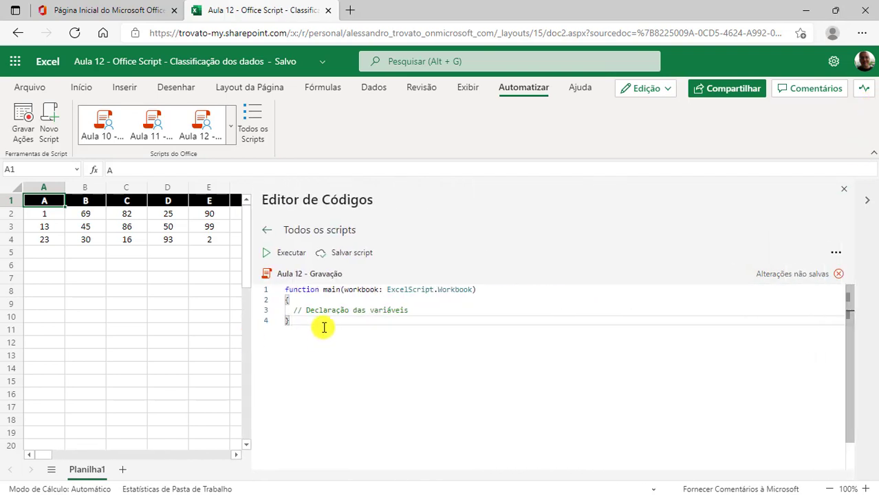
{"action": "left_click", "coordinate": [834, 253]}
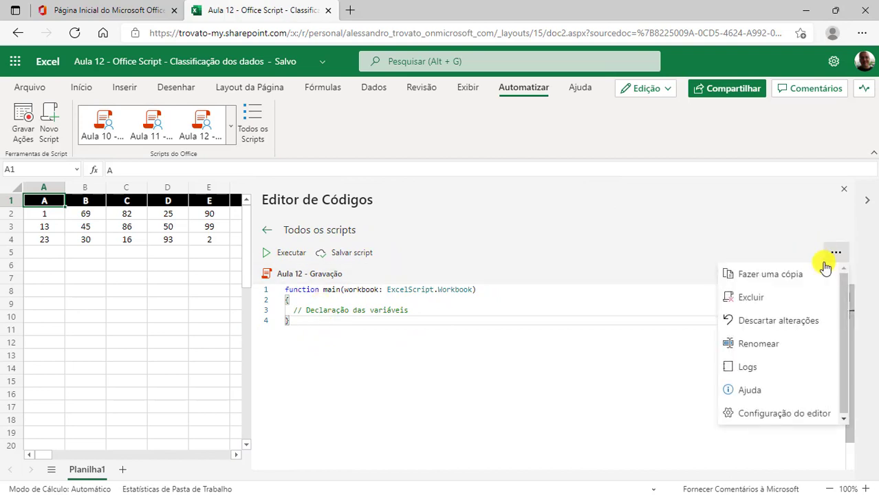
{"action": "left_click", "coordinate": [755, 414]}
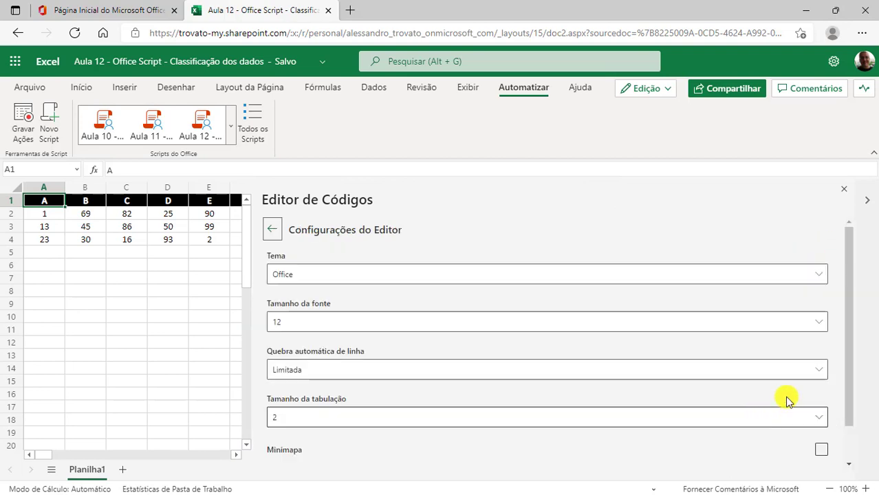
{"action": "left_click", "coordinate": [294, 328]}
{"action": "left_click", "coordinate": [290, 356]}
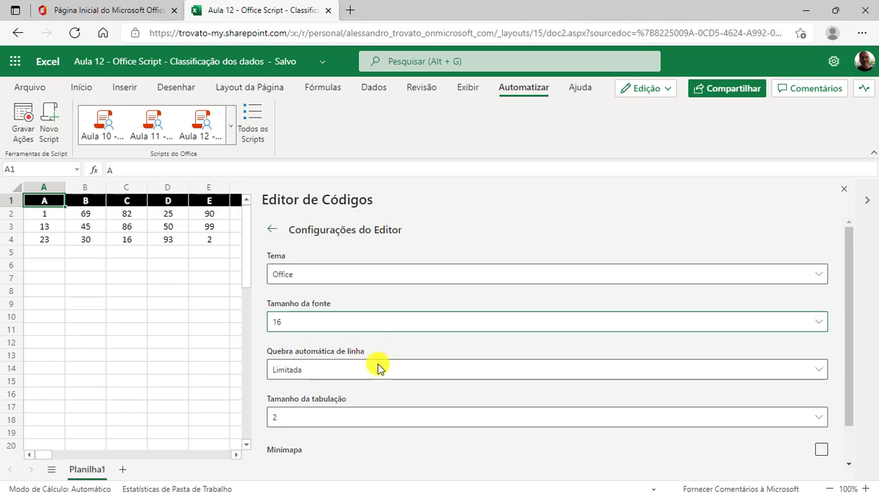
{"action": "left_click", "coordinate": [272, 229]}
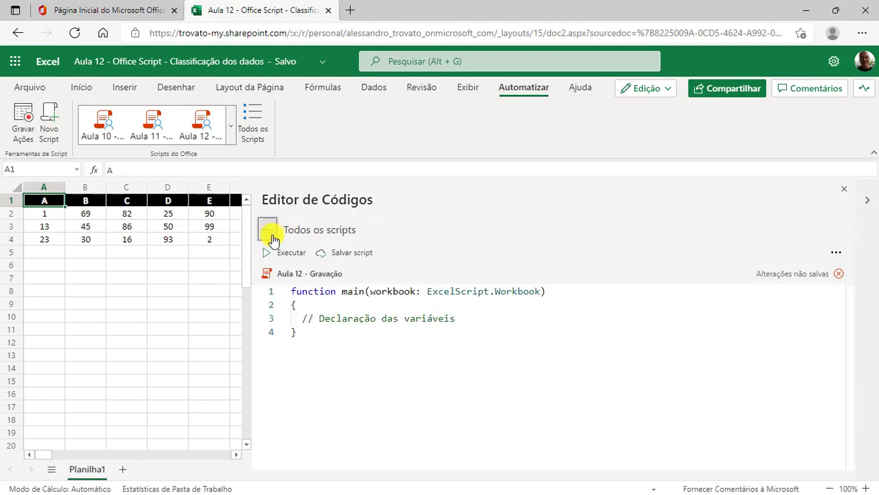
{"action": "left_click", "coordinate": [480, 316]}
Declare w as workbook.getActiveWorksheet() below the comment.
{"action": "key", "text": "Return"}
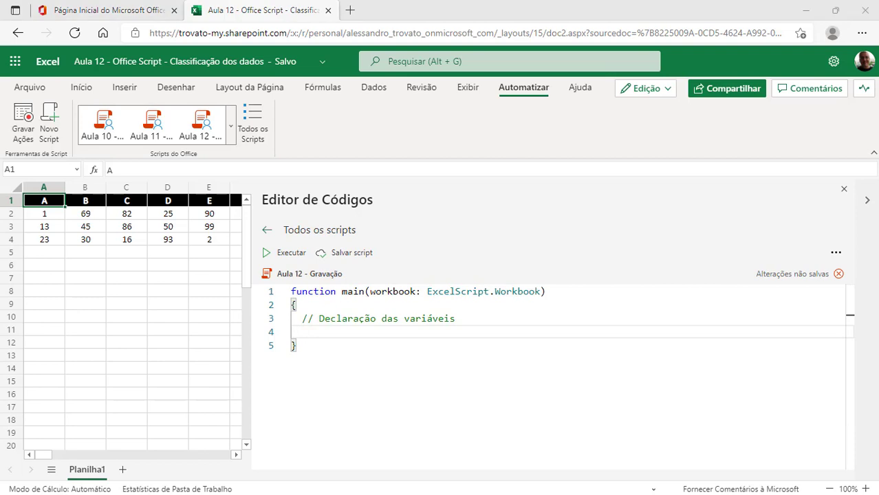
{"action": "left_click", "coordinate": [320, 334]}
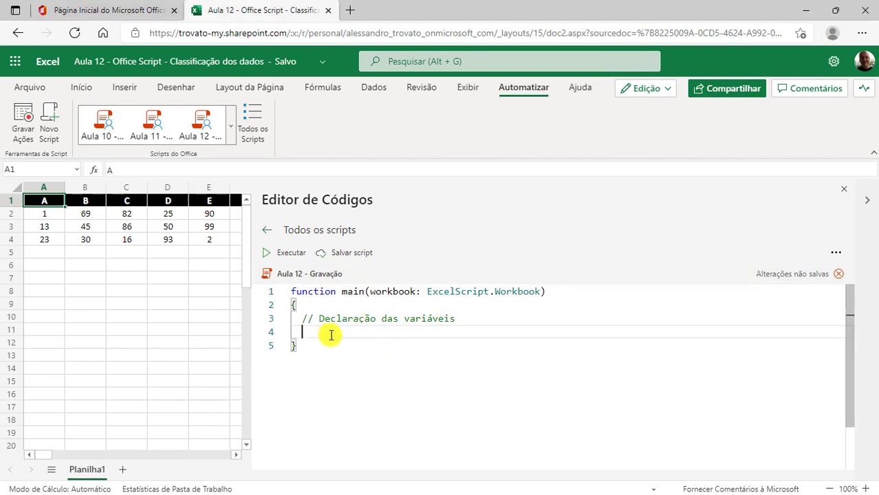
{"action": "key", "text": "Return"}
{"action": "key", "text": "Return"}
{"action": "key", "text": "Return"}
{"action": "key", "text": "Up"}
{"action": "key", "text": "Up"}
{"action": "key", "text": "Up"}
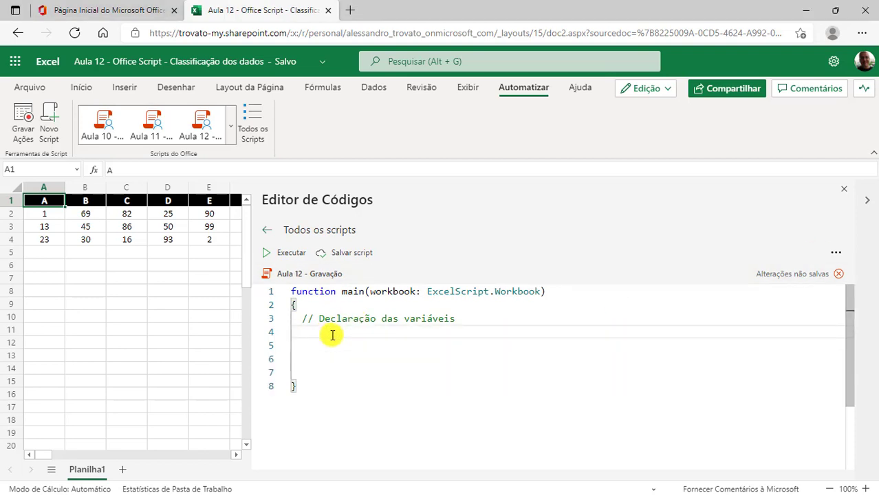
{"action": "type", "text": "let v = "}
{"action": "type", "text": "workb"}
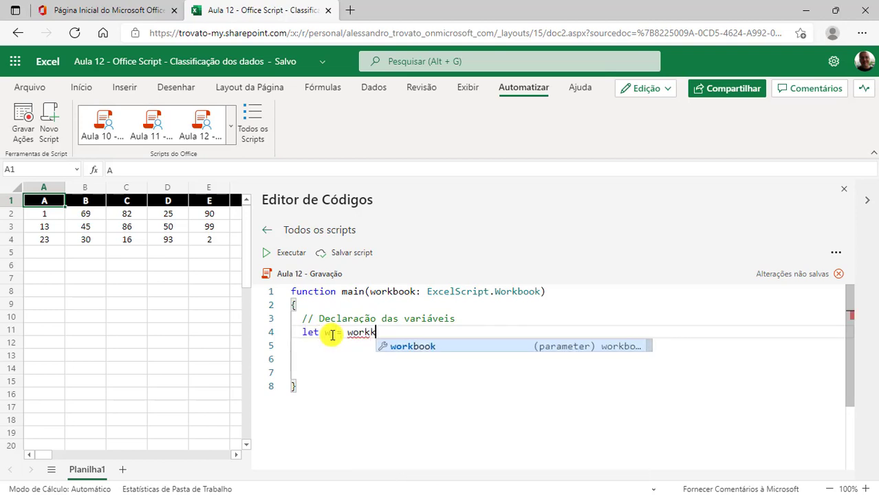
{"action": "key", "text": "Tab"}
{"action": "type", "text": "."}
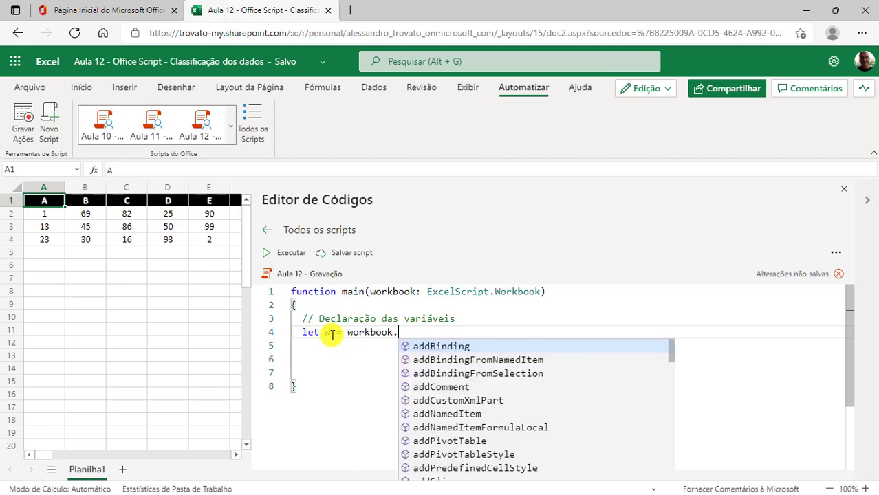
{"action": "type", "text": "getActiv"}
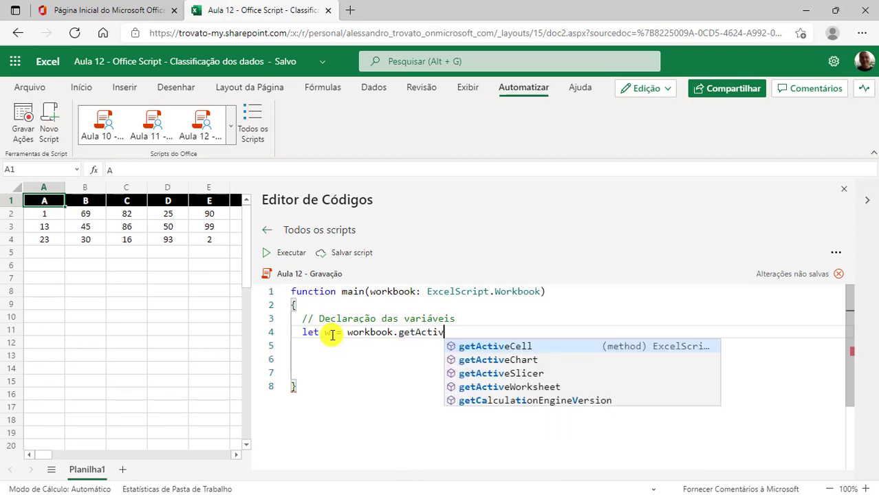
{"action": "key", "text": "Down"}
{"action": "key", "text": "Down"}
{"action": "key", "text": "Down"}
{"action": "key", "text": "Tab"}
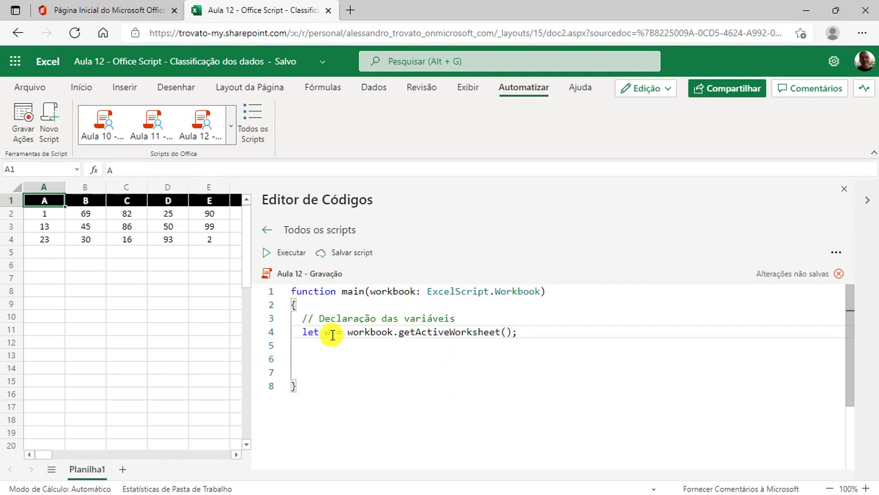
Declare ln as number 1 and col as number 0.
{"action": "key", "text": "Return"}
{"action": "type", "text": "let ln:"}
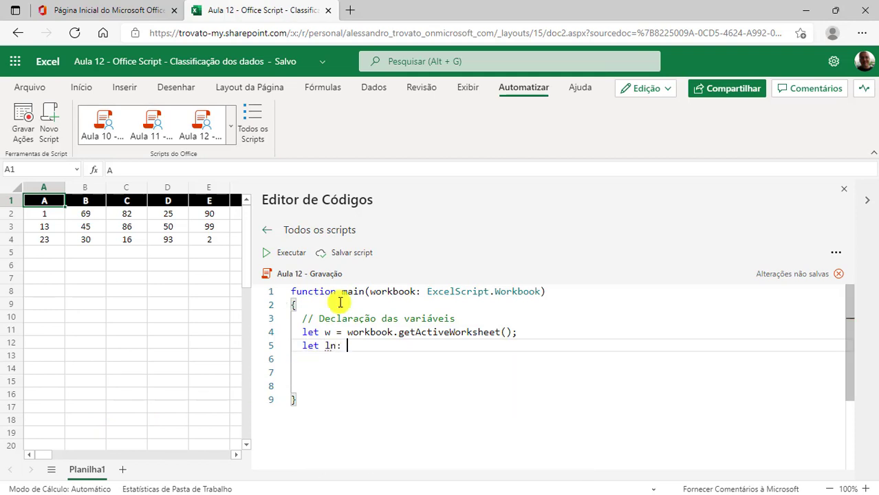
{"action": "type", "text": "numbero"}
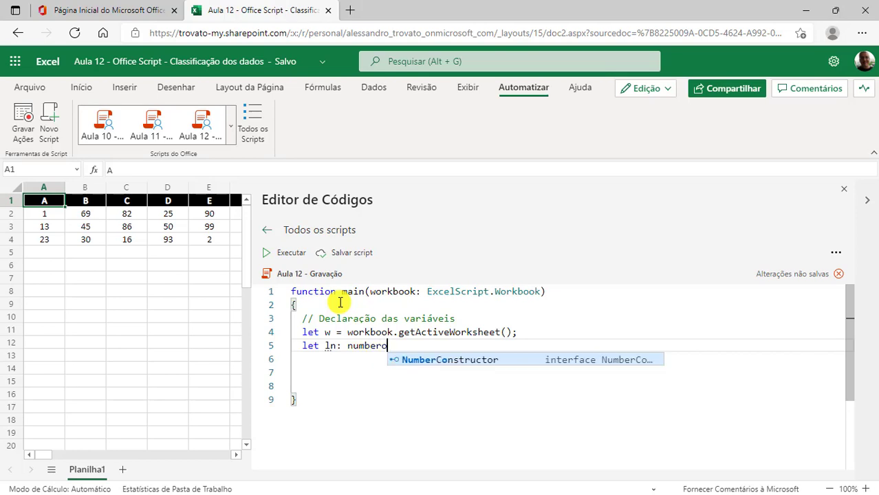
{"action": "key", "text": "Escape"}
{"action": "key", "text": "Return"}
{"action": "type", "text": "let col:"}
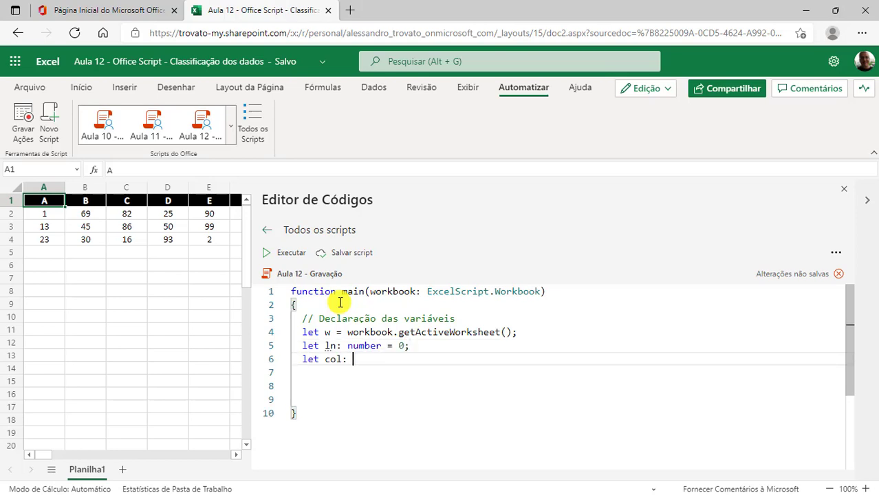
{"action": "type", "text": "number = 0;"}
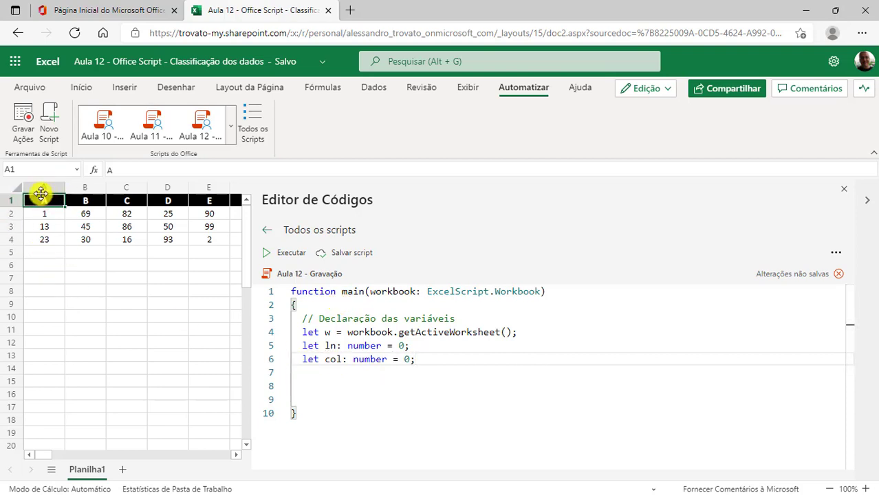
{"action": "left_click", "coordinate": [41, 187]}
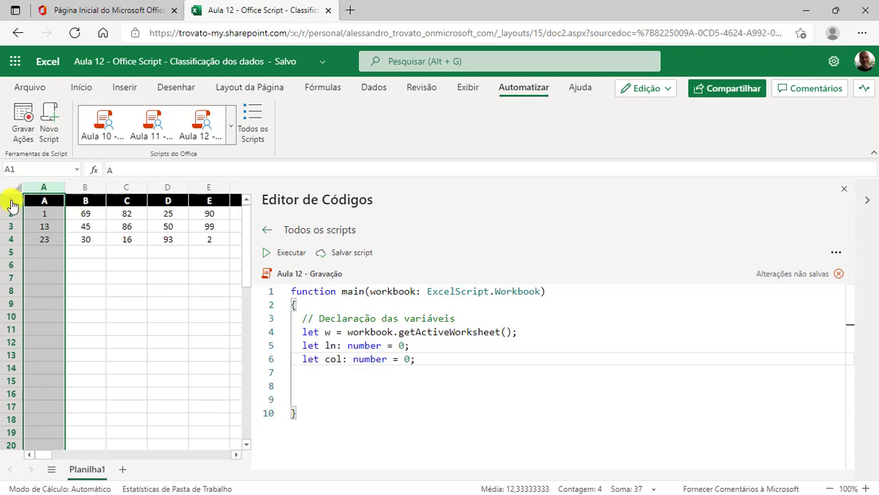
{"action": "left_click", "coordinate": [12, 201]}
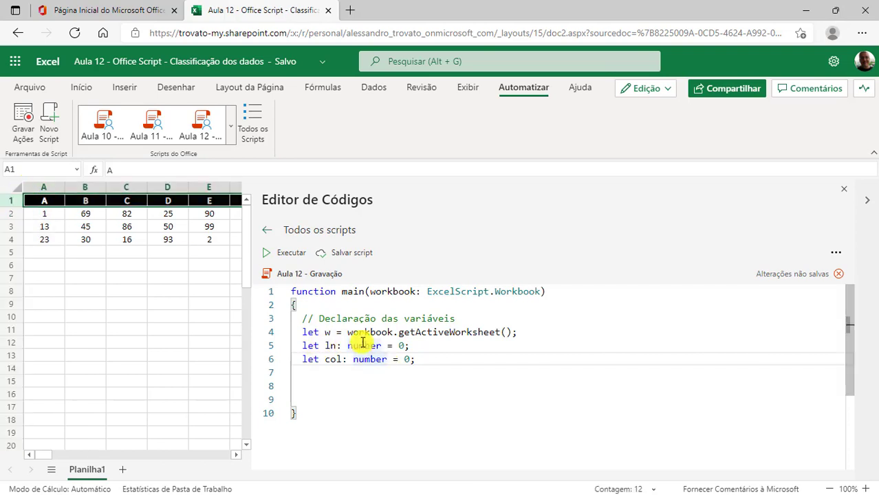
{"action": "double_click", "coordinate": [400, 346]}
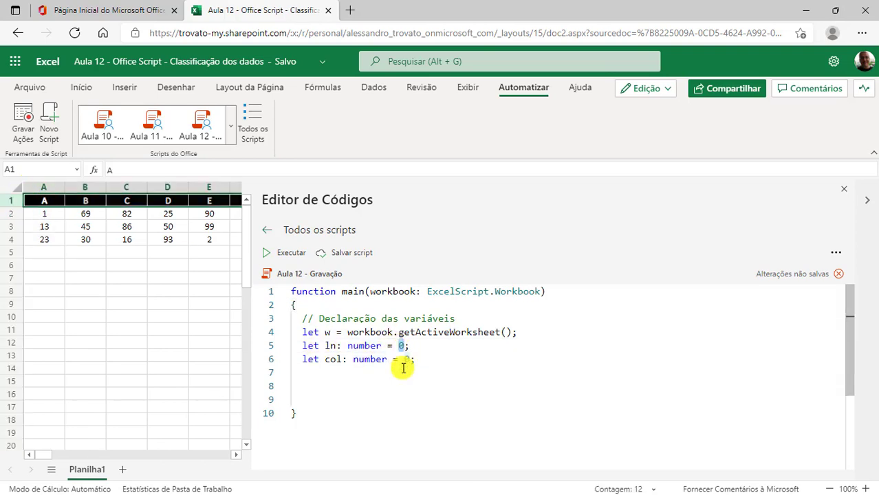
{"action": "type", "text": "1"}
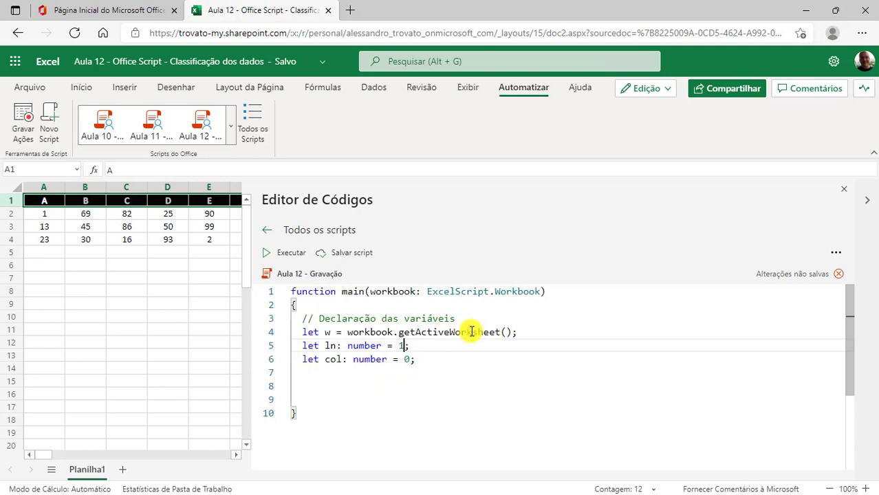
{"action": "left_click", "coordinate": [50, 213]}
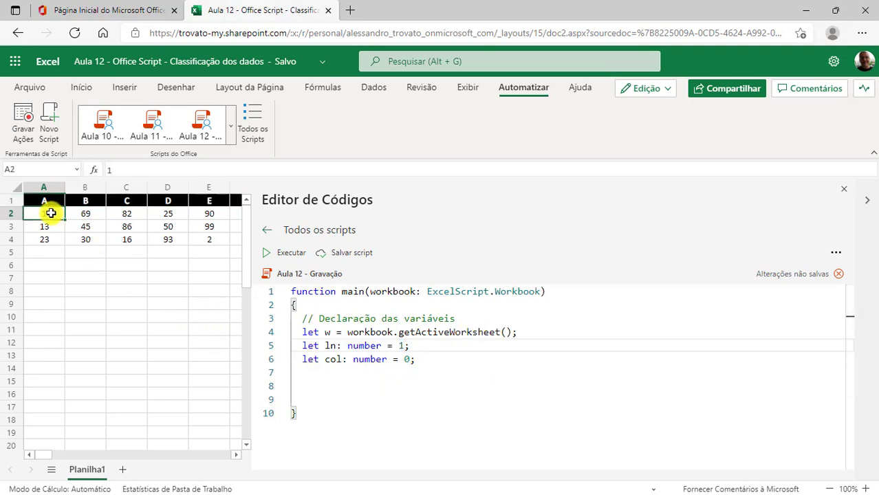
Add a while (col <= 11) loop with an open, empty body.
{"action": "left_click", "coordinate": [313, 372]}
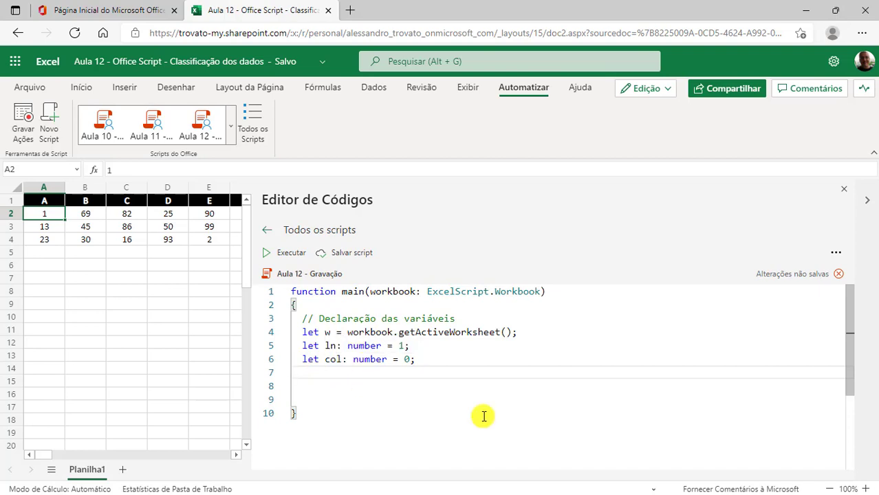
{"action": "key", "text": "Return"}
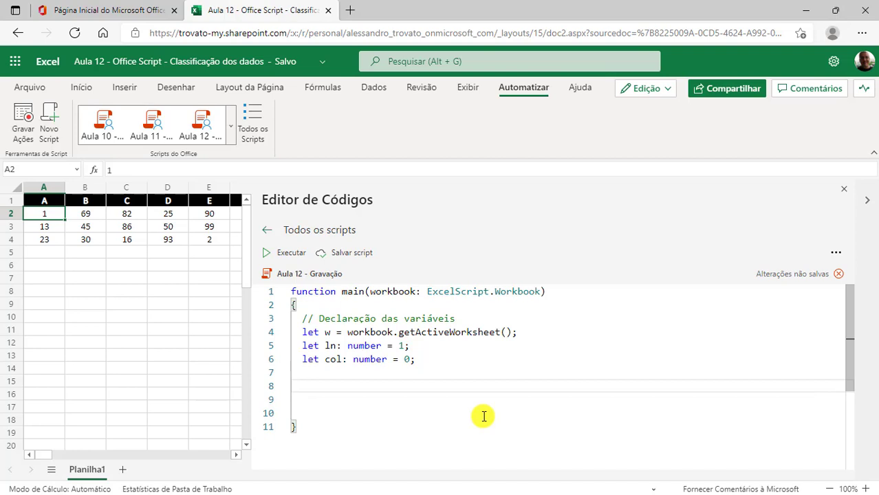
{"action": "type", "text": "while"}
{"action": "type", "text": " co"}
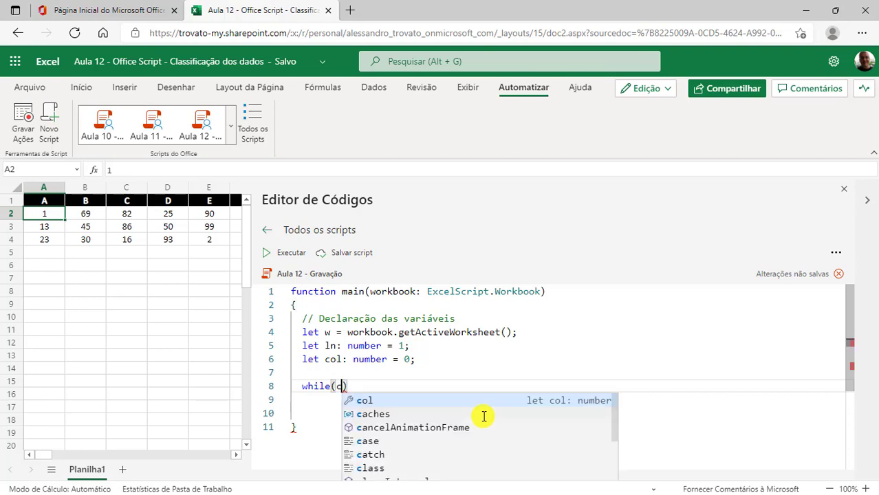
{"action": "type", "text": "l <= 11"}
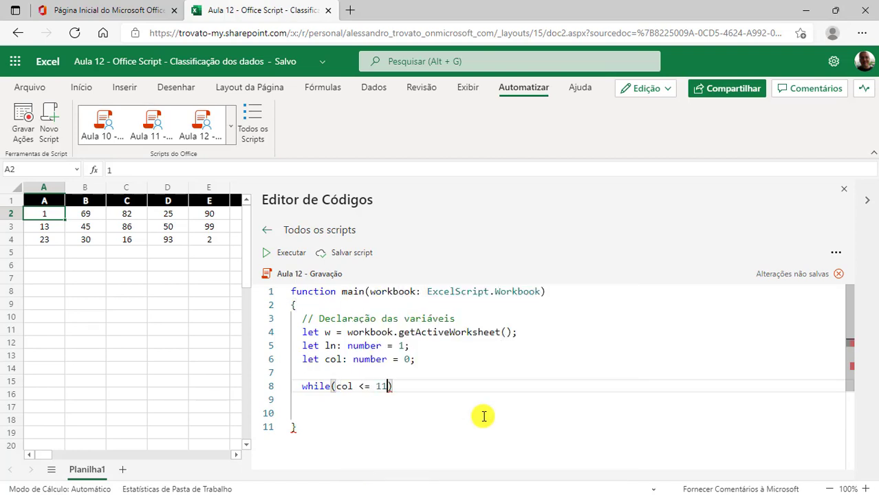
{"action": "type", "text": "{"}
{"action": "key", "text": "Return"}
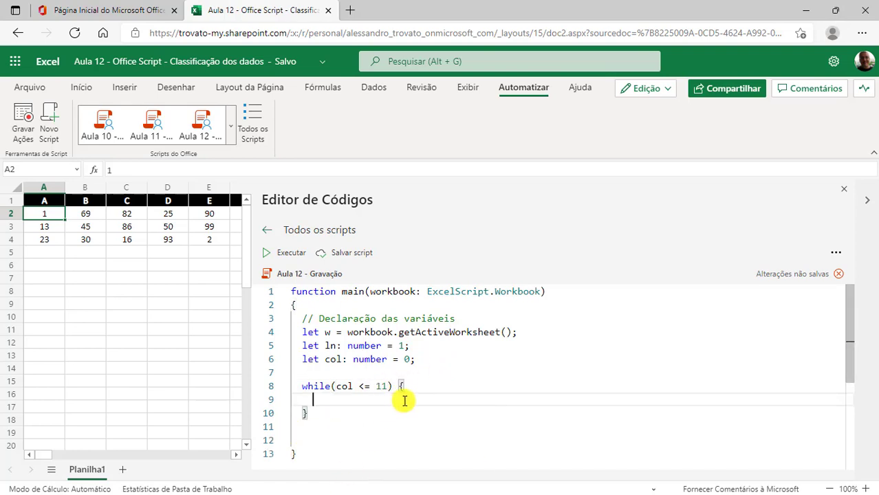
{"action": "double_click", "coordinate": [380, 387]}
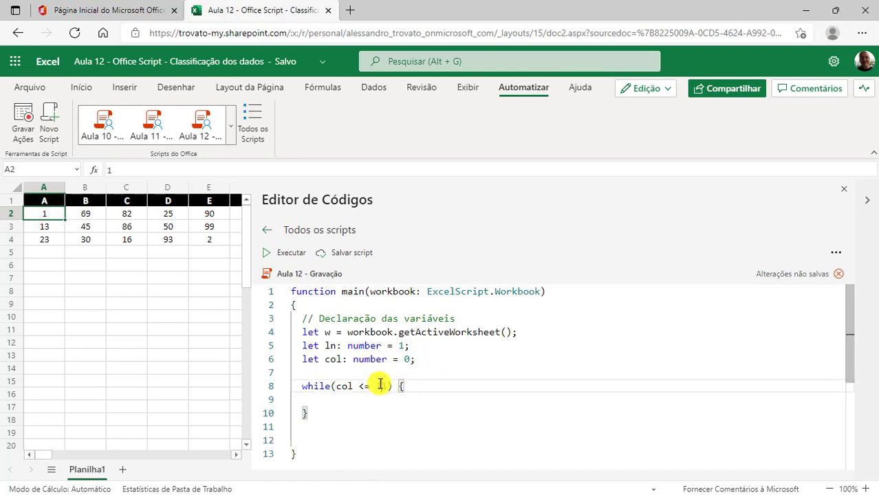
{"action": "left_click", "coordinate": [160, 217]}
{"action": "key", "text": "Right"}
{"action": "key", "text": "Right"}
{"action": "key", "text": "Right"}
{"action": "key", "text": "Right"}
{"action": "key", "text": "Right"}
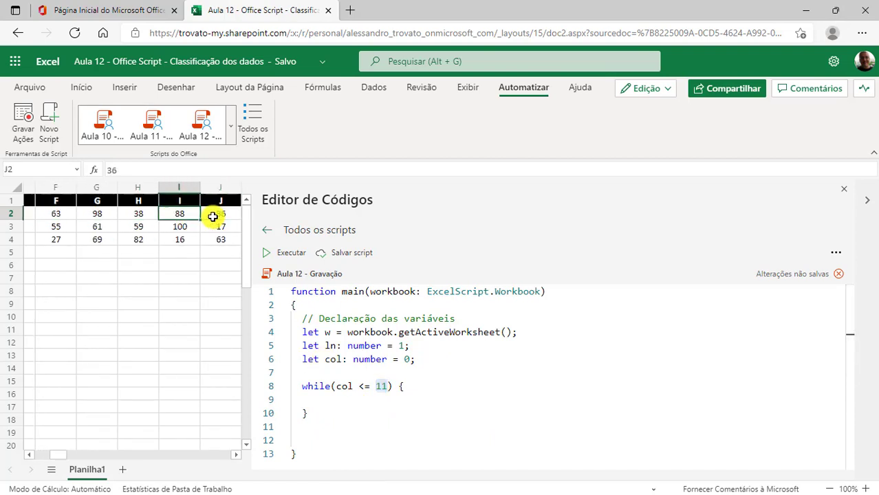
{"action": "key", "text": "Right"}
{"action": "key", "text": "Right"}
{"action": "key", "text": "Right"}
{"action": "key", "text": "Left"}
{"action": "key", "text": "Down"}
{"action": "key", "text": "Down"}
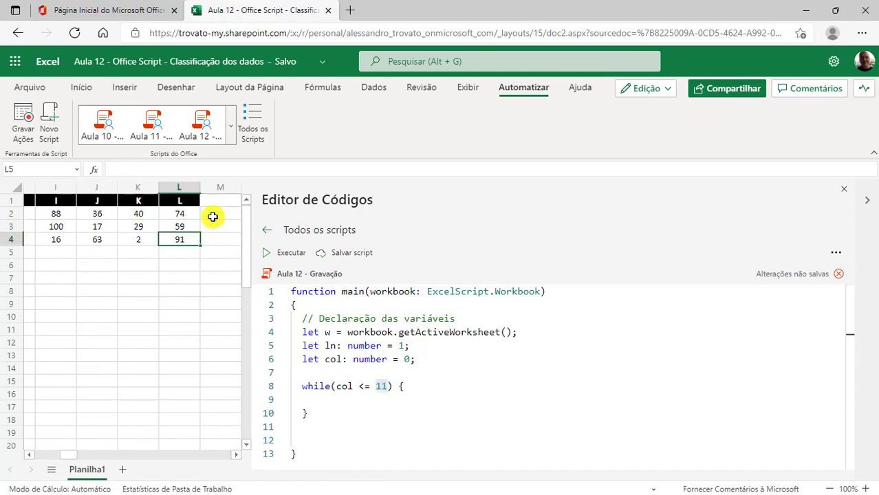
{"action": "key", "text": "Down"}
{"action": "key", "text": "Down"}
{"action": "type", "text": "="}
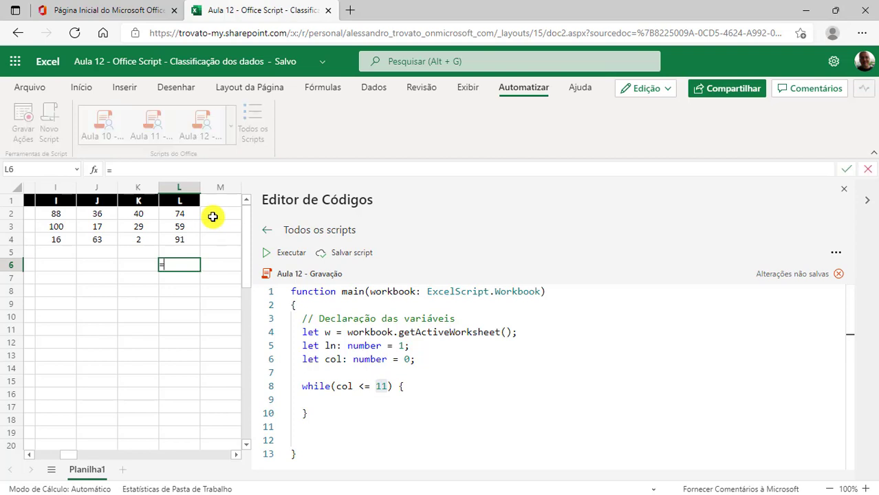
{"action": "type", "text": "col()"}
{"action": "key", "text": "Return"}
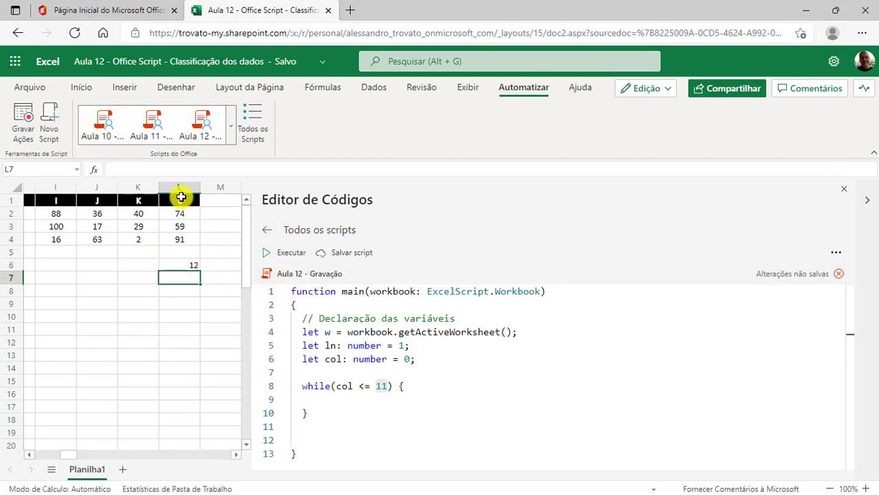
{"action": "left_click", "coordinate": [179, 195]}
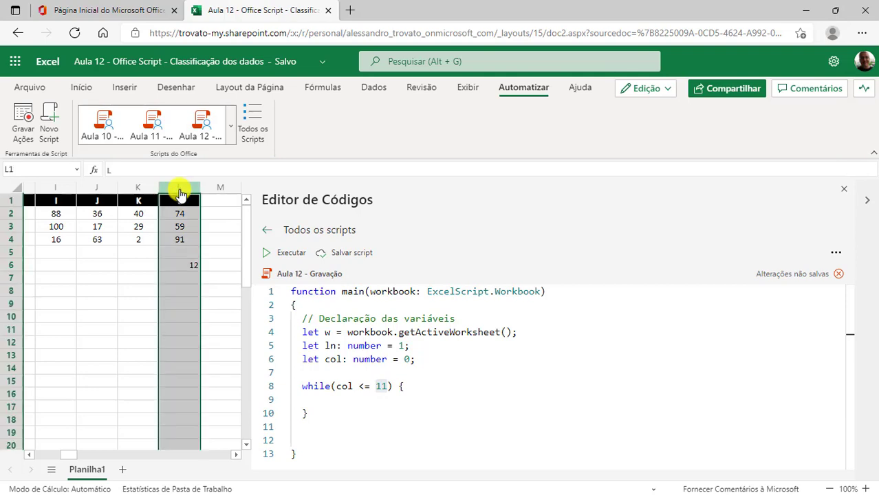
{"action": "left_click", "coordinate": [180, 265]}
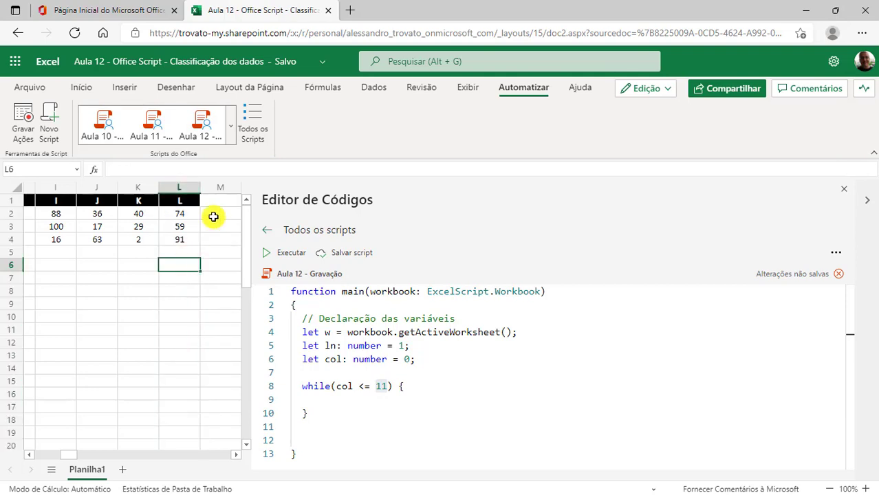
{"action": "left_click", "coordinate": [363, 386]}
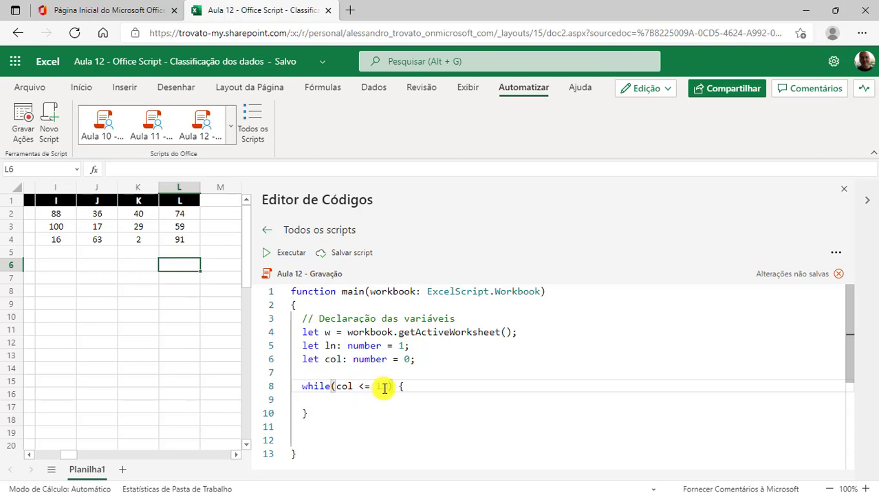
{"action": "double_click", "coordinate": [382, 387]}
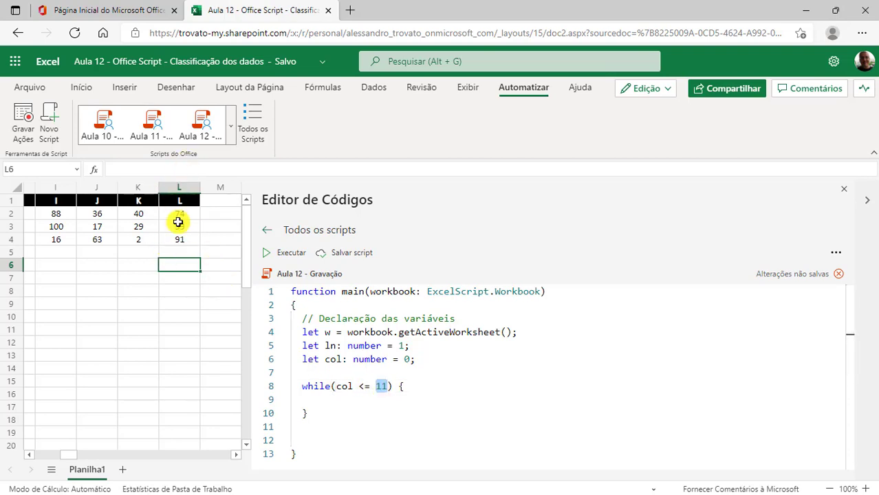
{"action": "left_click", "coordinate": [310, 399]}
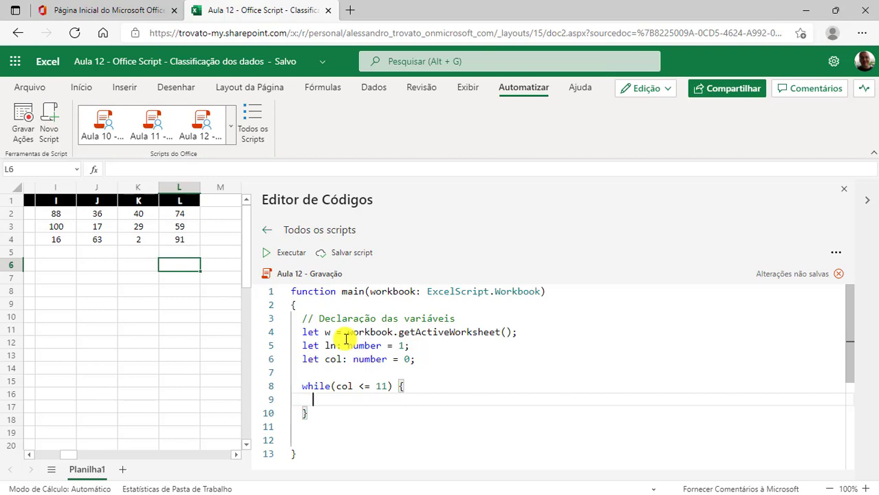
Write w.getCell(ln, col).getResizedRange() as the first line of the loop body.
{"action": "type", "text": "w.get"}
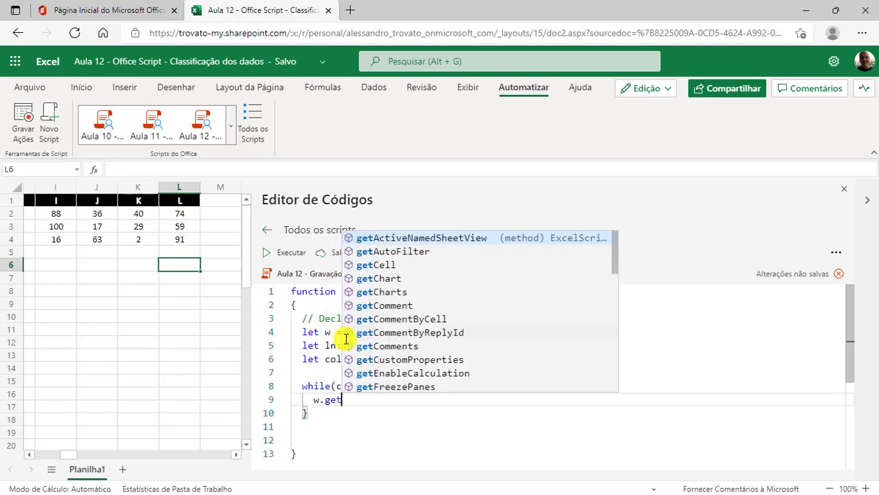
{"action": "type", "text": "Cell("}
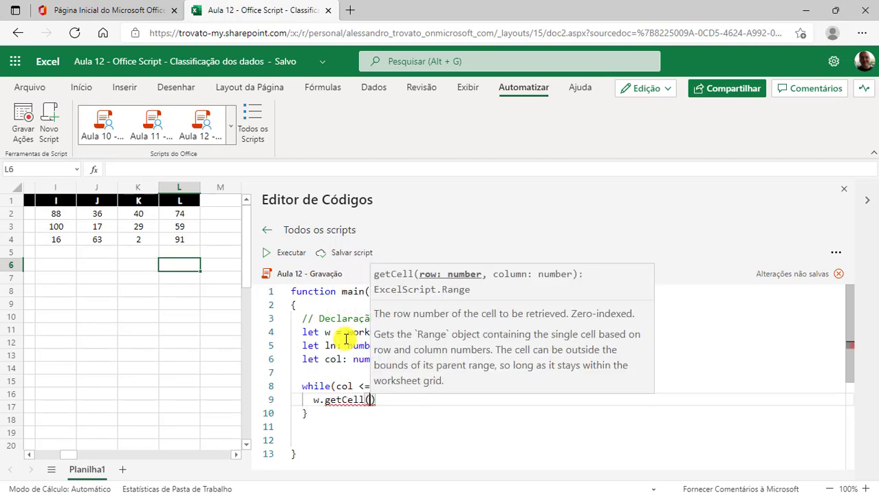
{"action": "type", "text": "ln,"}
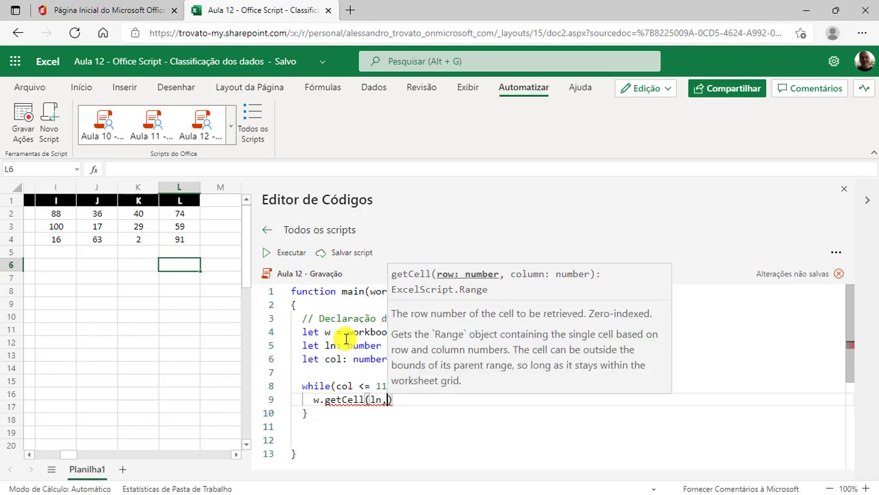
{"action": "type", "text": " col"}
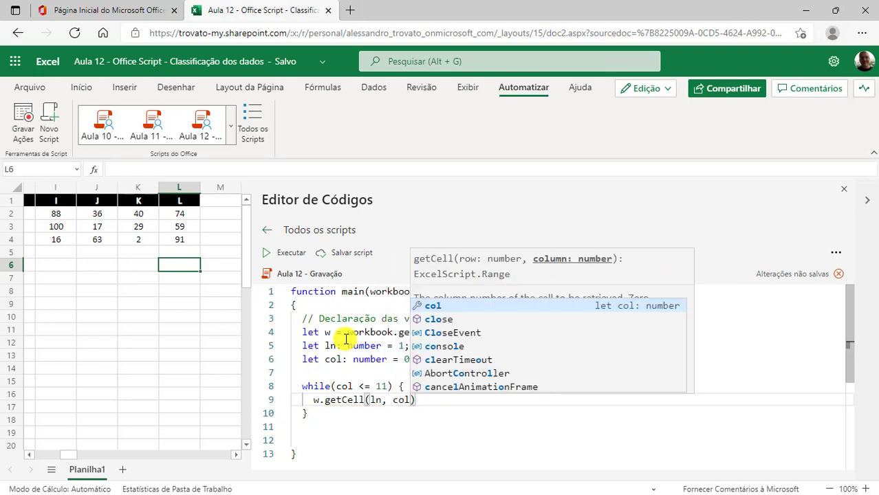
{"action": "type", "text": ").get"}
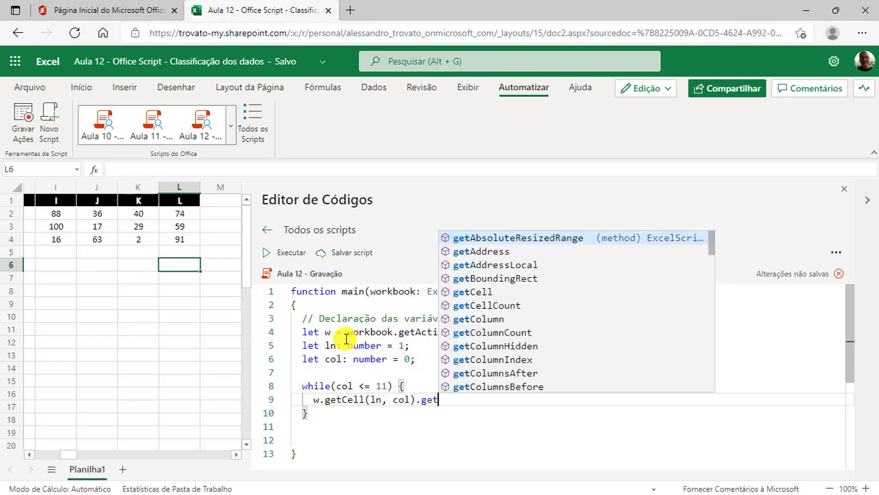
{"action": "type", "text": "Reside"}
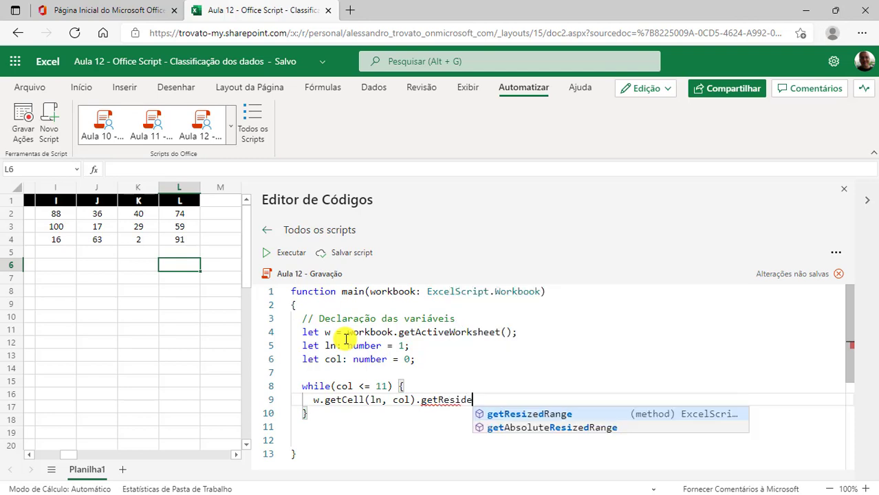
{"action": "key", "text": "BackSpace"}
{"action": "key", "text": "BackSpace"}
{"action": "type", "text": "zedRange"}
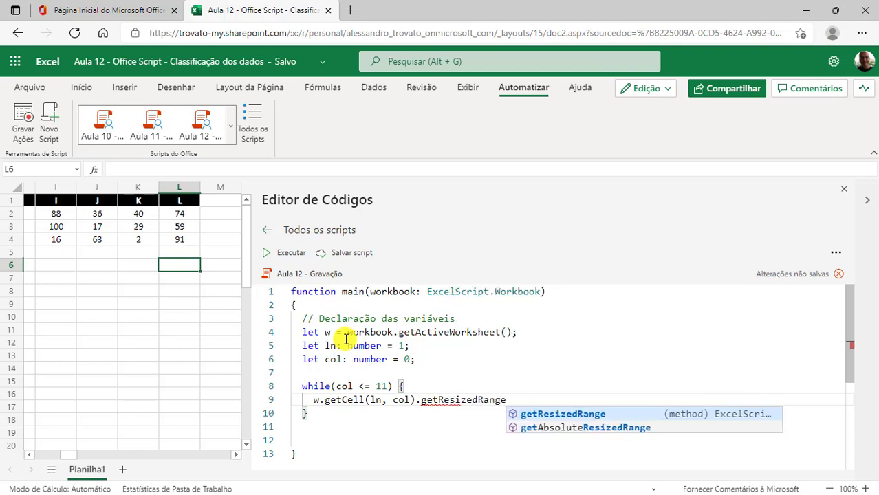
{"action": "key", "text": "Escape"}
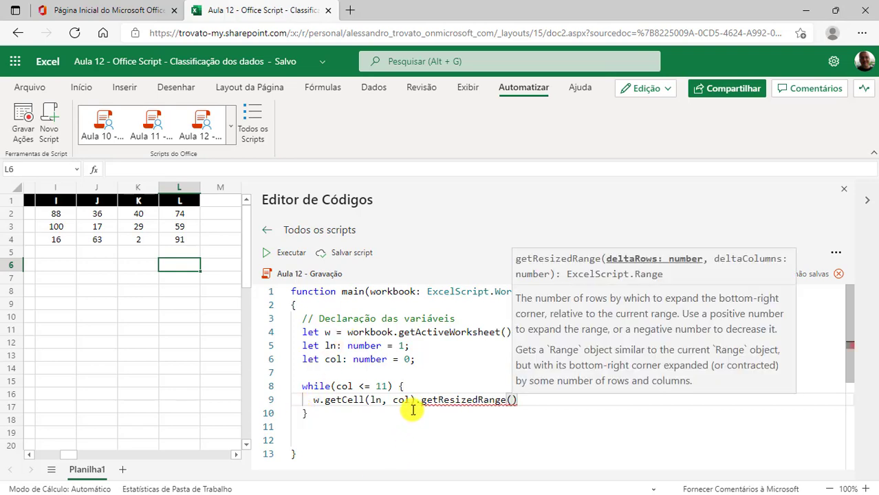
{"action": "left_click", "coordinate": [49, 455]}
{"action": "left_click_drag", "start_coordinate": [48, 455], "coordinate": [28, 455]}
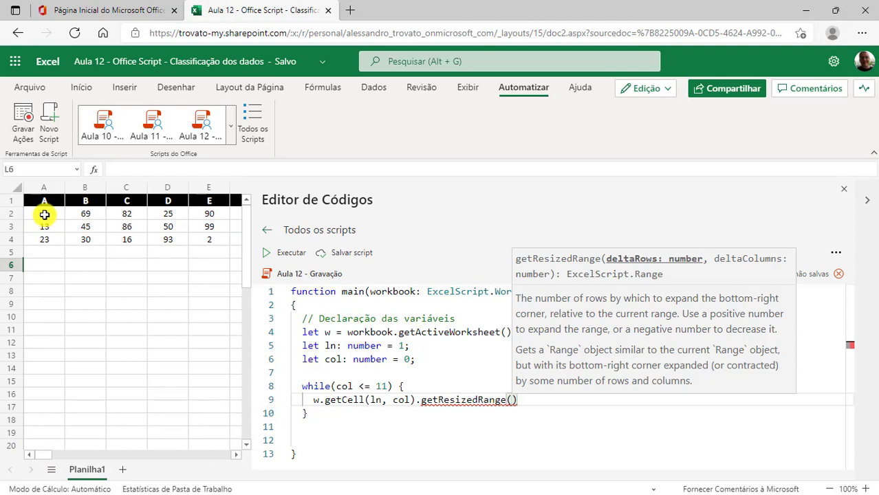
{"action": "left_click", "coordinate": [45, 214]}
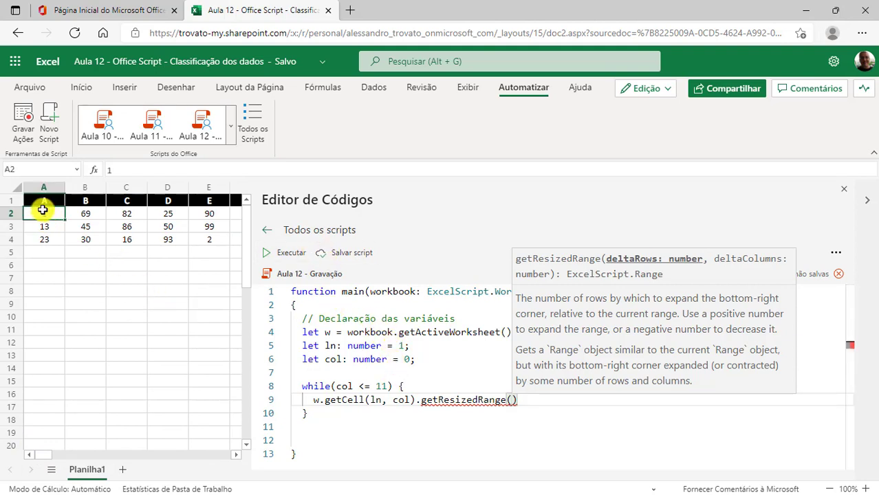
{"action": "left_click_drag", "start_coordinate": [307, 399], "coordinate": [417, 400]}
Give getResizedRange the arguments 2, 0, using sheet selections to illustrate row and column expansion.
{"action": "double_click", "coordinate": [456, 402]}
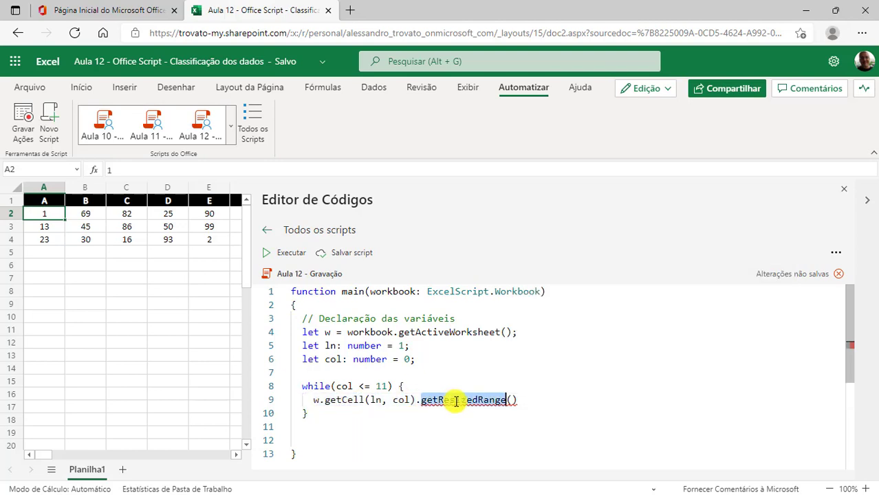
{"action": "left_click", "coordinate": [467, 399]}
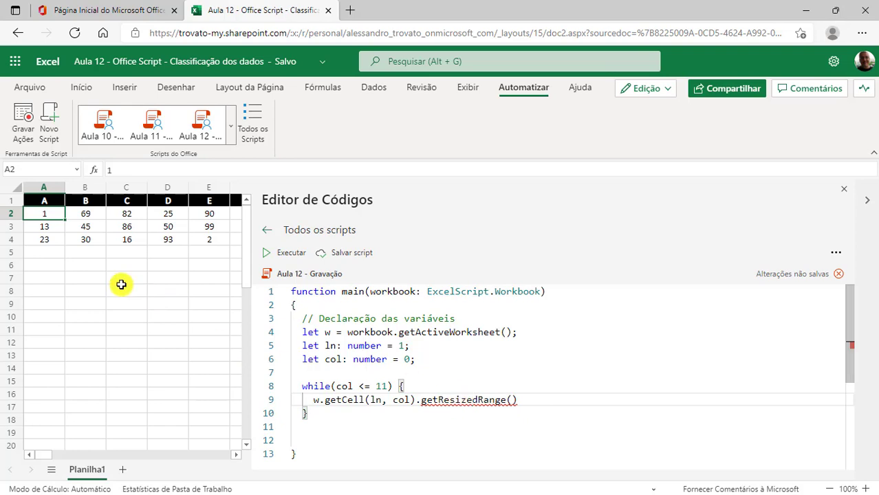
{"action": "left_click_drag", "start_coordinate": [54, 213], "coordinate": [45, 239]}
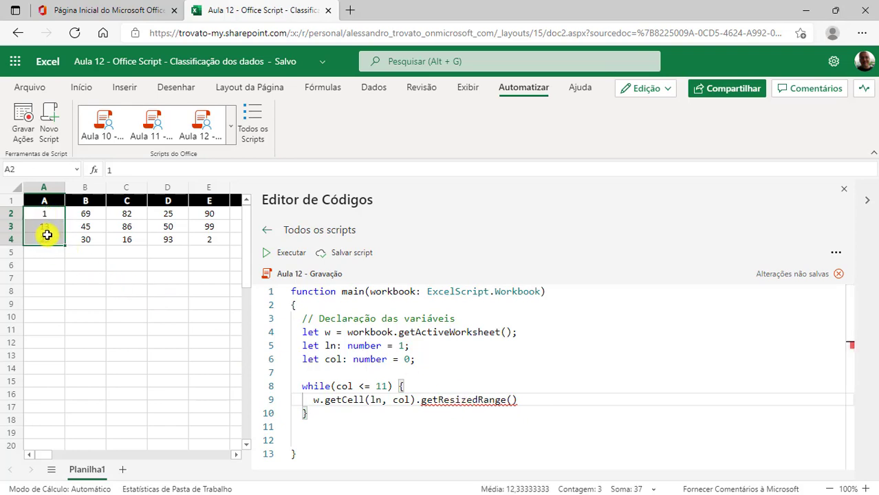
{"action": "mouse_move", "coordinate": [468, 400]}
{"action": "left_click", "coordinate": [512, 400]}
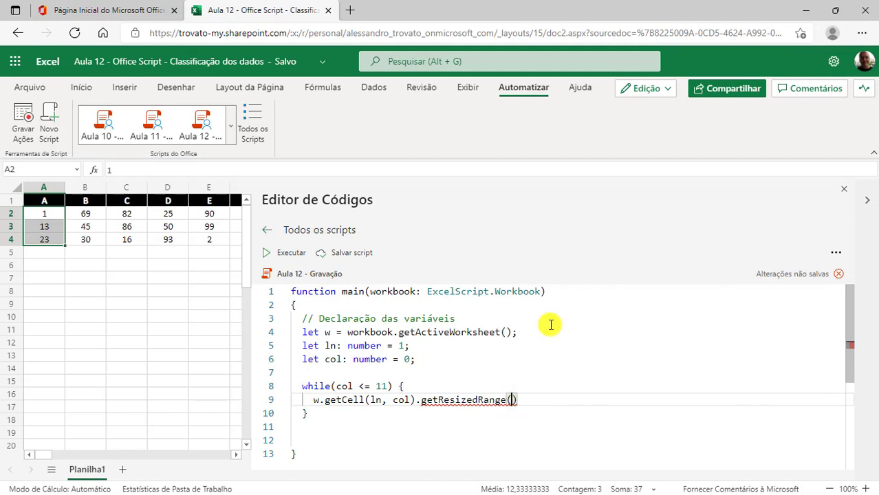
{"action": "type", "text": "2, 0"}
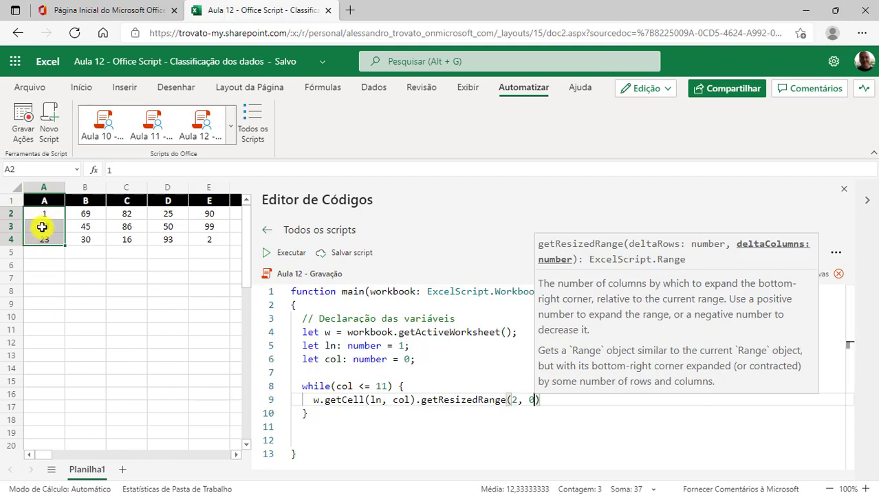
{"action": "left_click", "coordinate": [528, 399]}
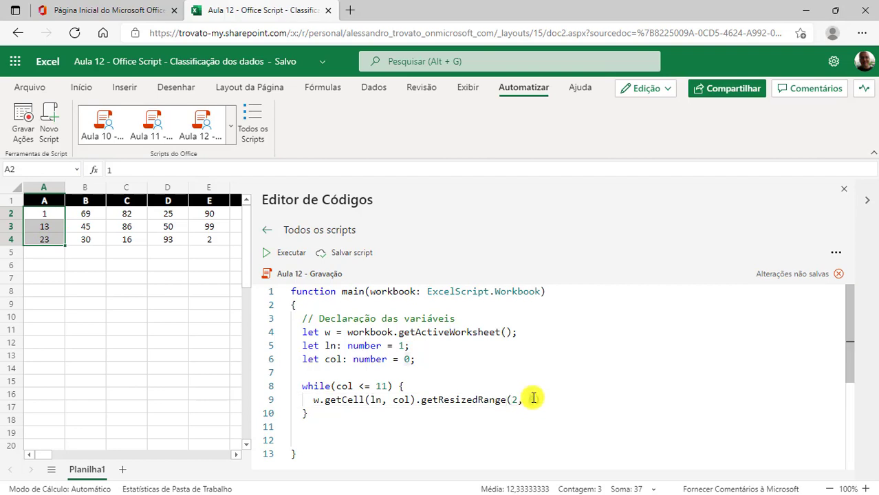
{"action": "left_click_drag", "start_coordinate": [59, 213], "coordinate": [220, 213]}
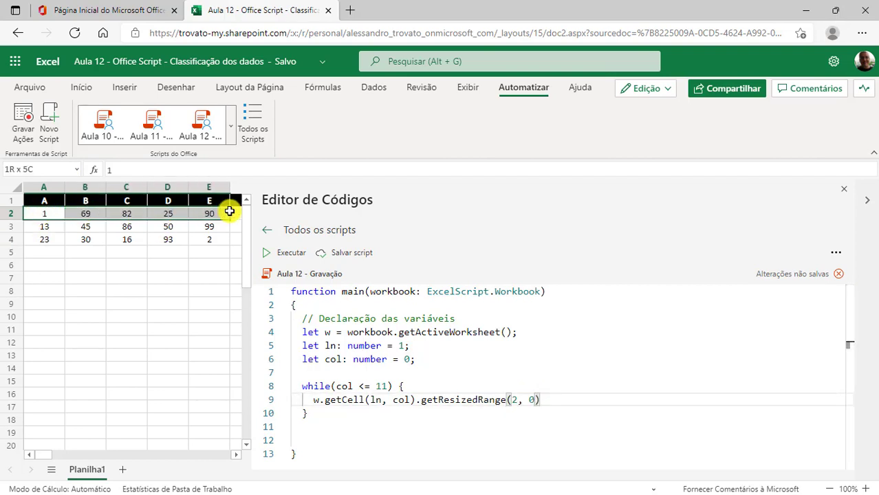
{"action": "left_click", "coordinate": [114, 215]}
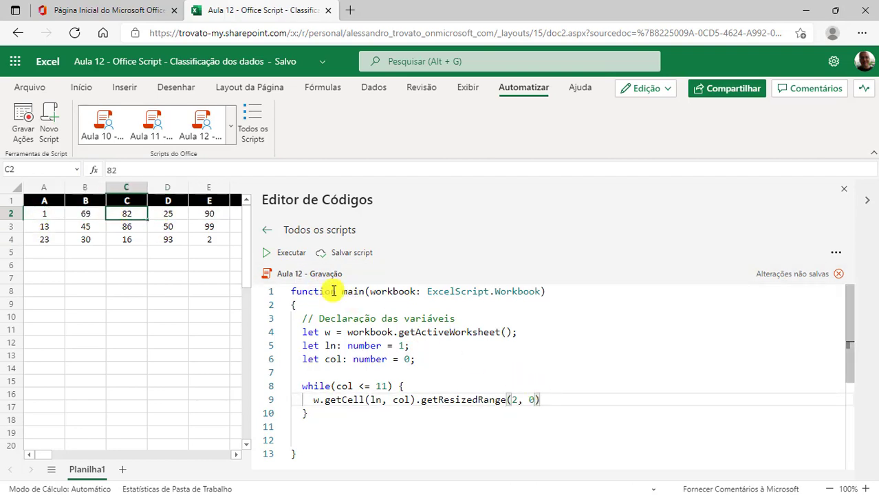
{"action": "left_click_drag", "start_coordinate": [49, 212], "coordinate": [177, 213]}
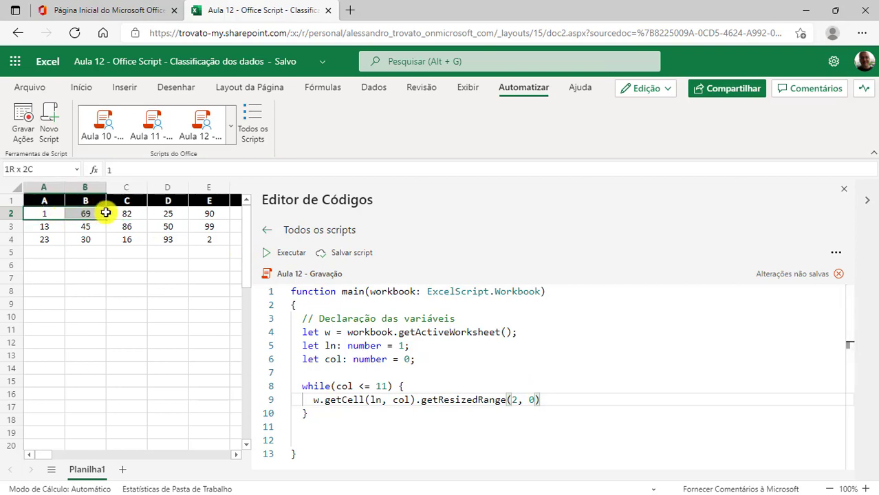
{"action": "left_click_drag", "start_coordinate": [177, 213], "coordinate": [45, 214]}
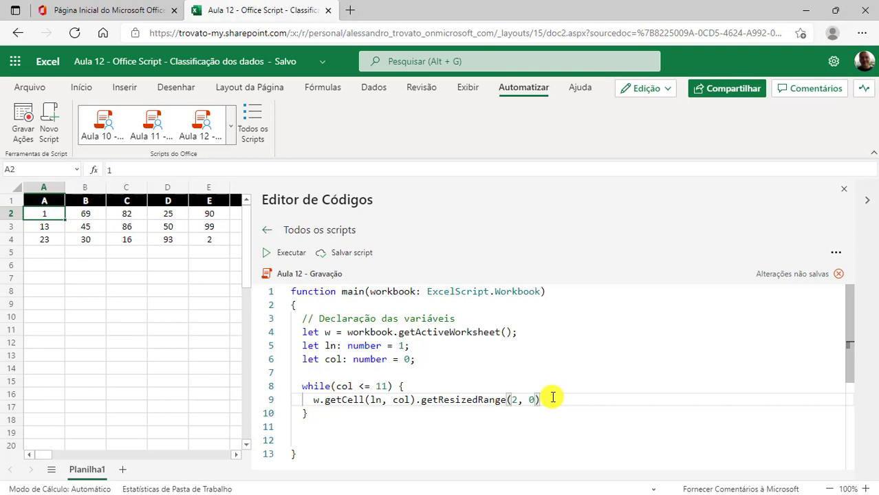
Chain .getSort().apply([{key: 0, ascending: true}]) onto the resized range.
{"action": "type", "text": "."}
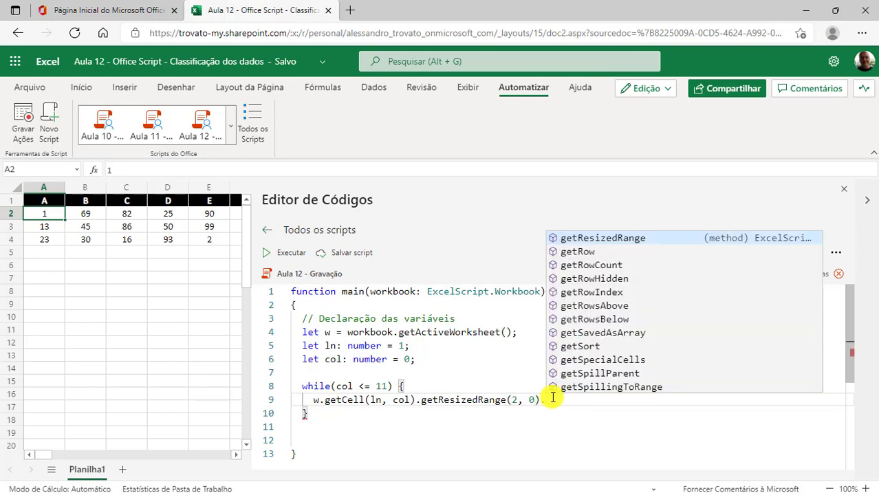
{"action": "type", "text": "g"}
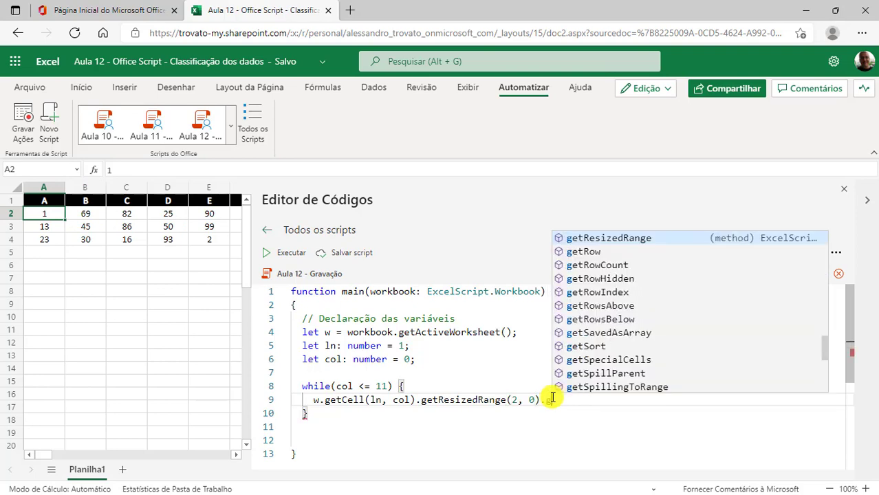
{"action": "type", "text": "etSort"}
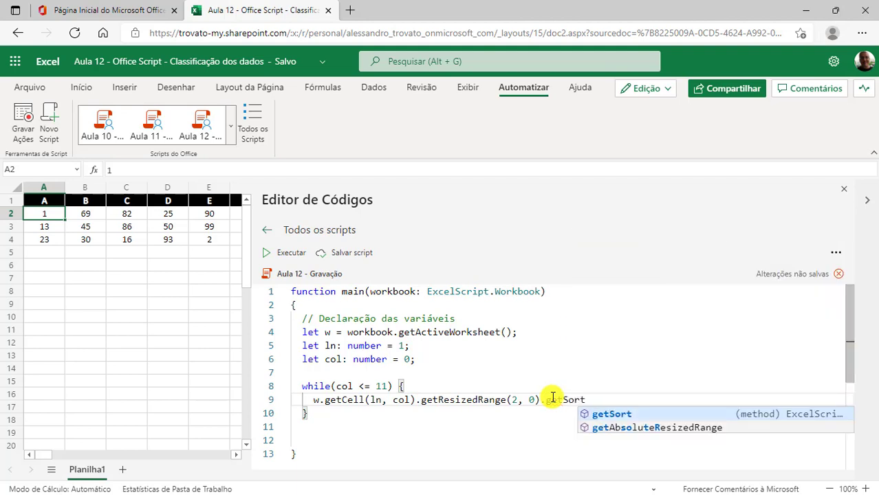
{"action": "type", "text": "()"}
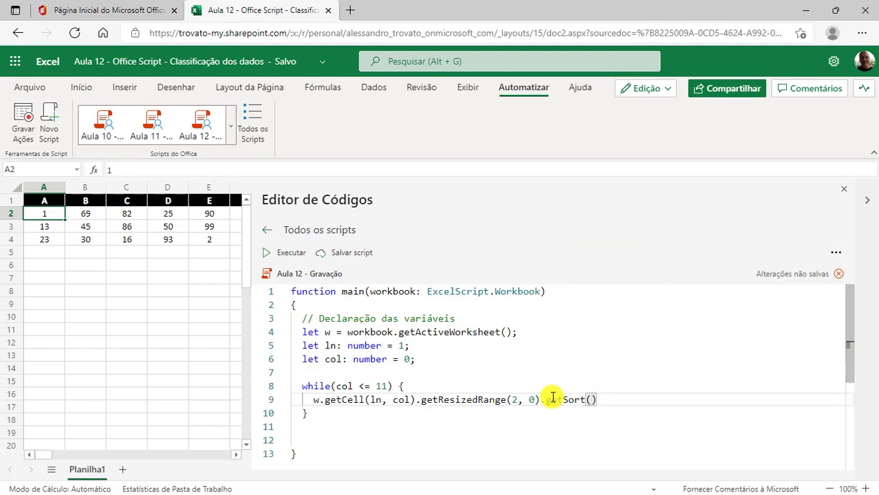
{"action": "type", "text": ".apply"}
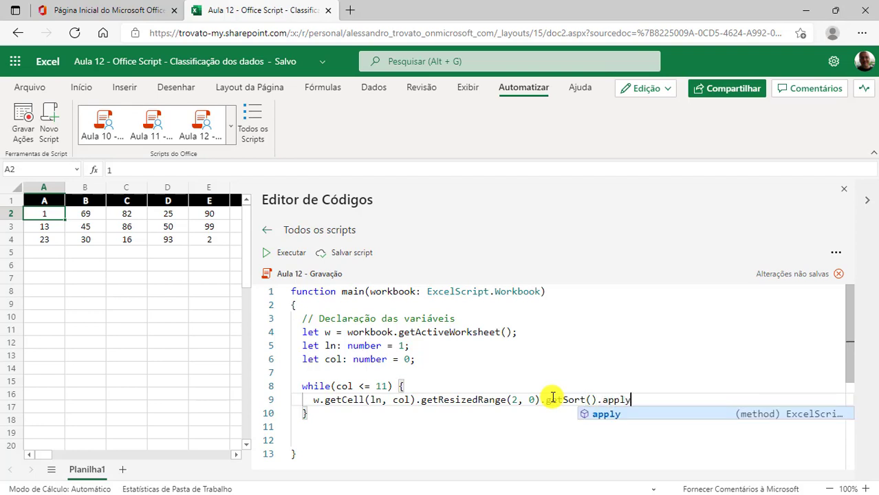
{"action": "type", "text": "("}
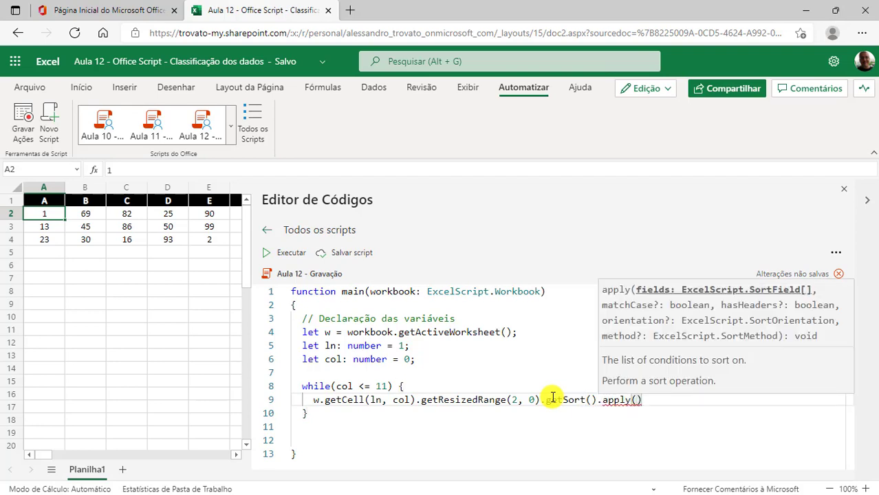
{"action": "type", "text": "[{"}
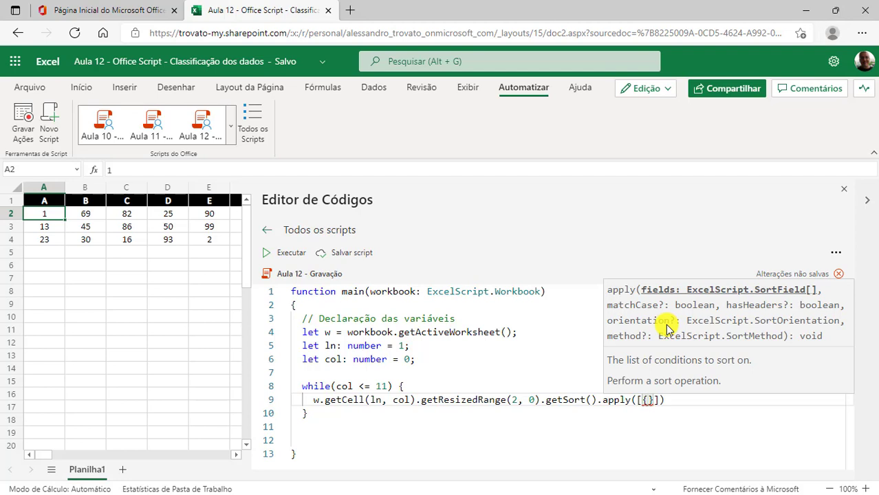
{"action": "type", "text": "k"}
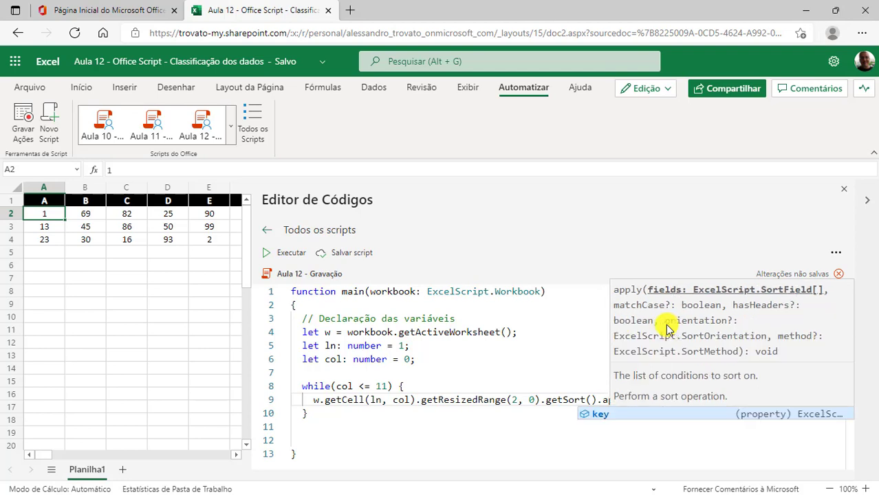
{"action": "type", "text": "ey: 0"}
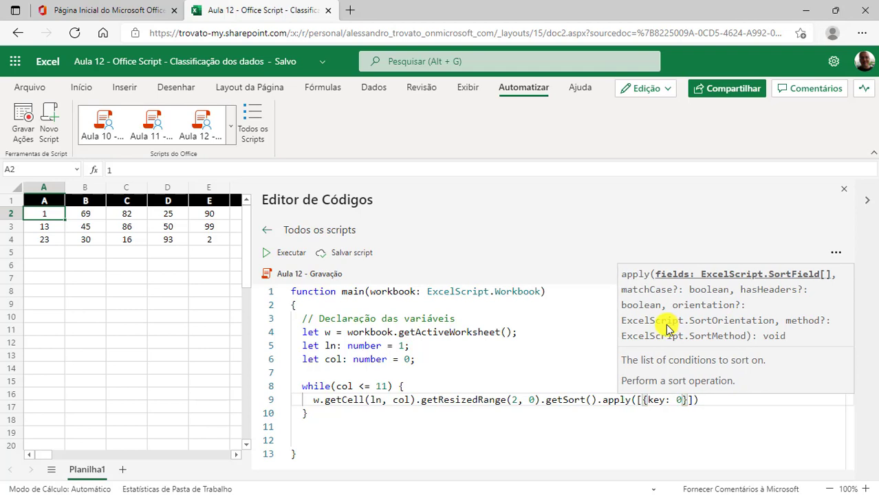
{"action": "type", "text": ", "}
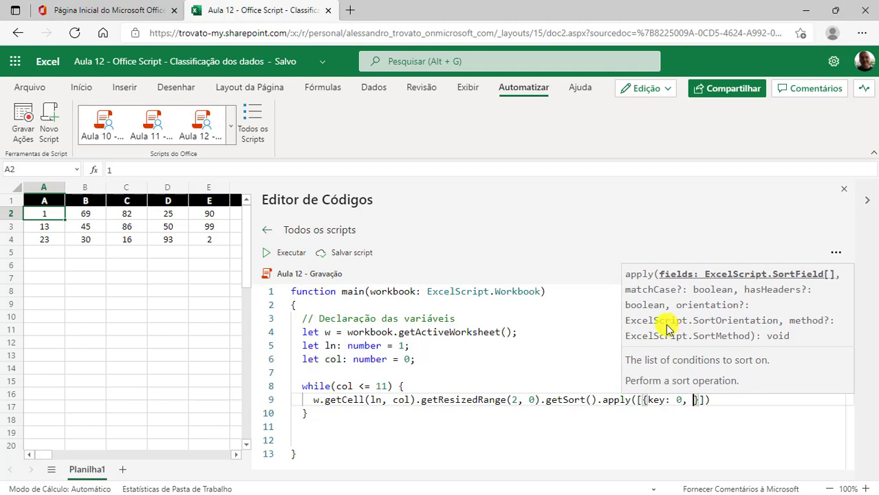
{"action": "type", "text": "ascen"}
{"action": "key", "text": "Tab"}
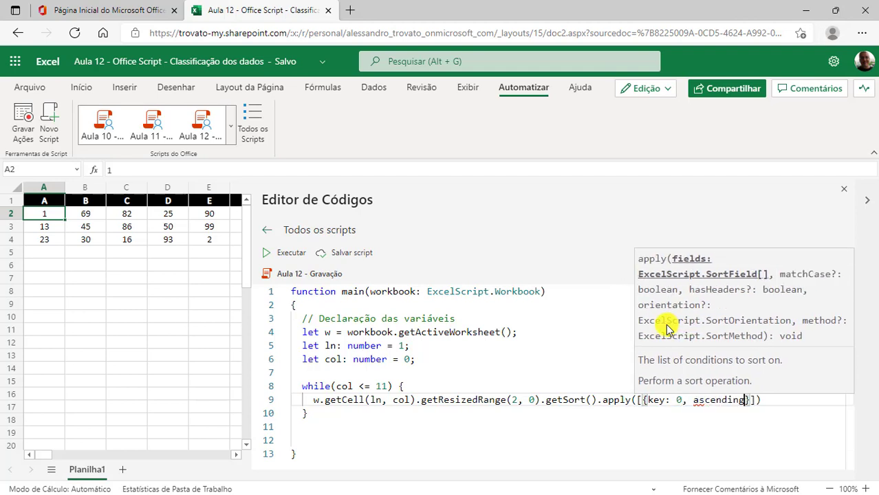
{"action": "type", "text": ": "}
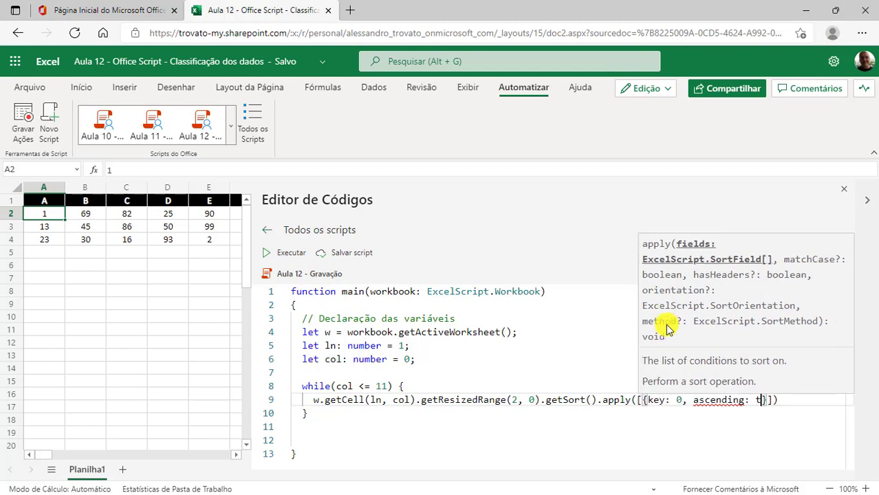
{"action": "type", "text": "true"}
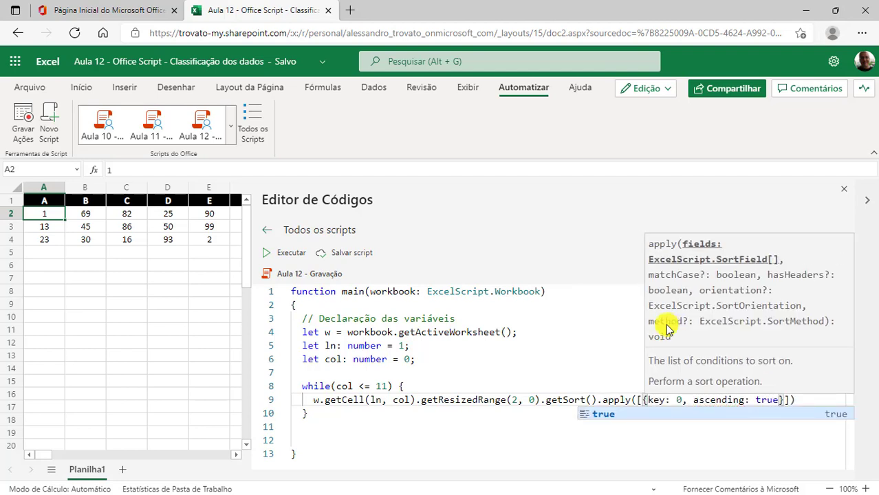
{"action": "type", "text": "}]"}
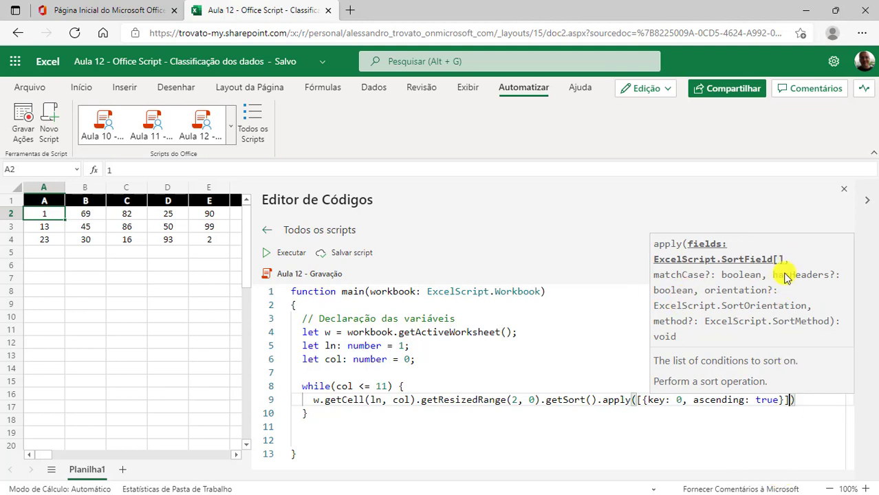
Add the false, false arguments and end the sort statement with a semicolon.
{"action": "type", "text": ",f"}
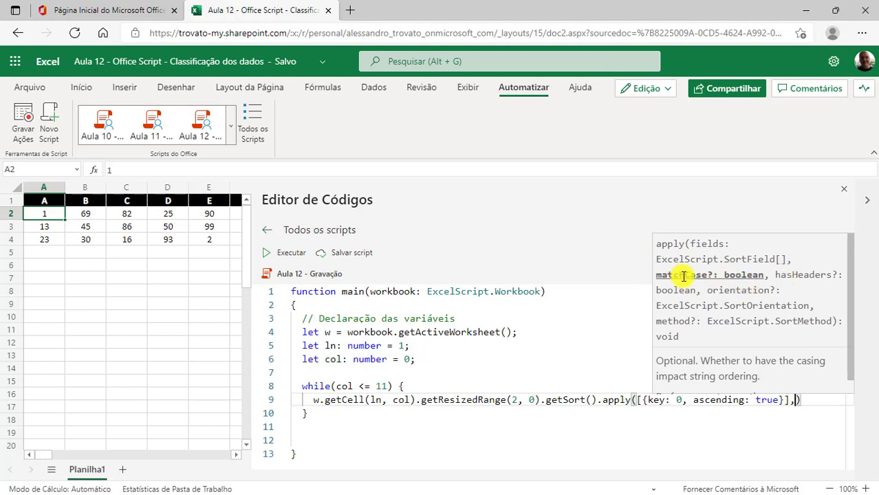
{"action": "type", "text": "als"}
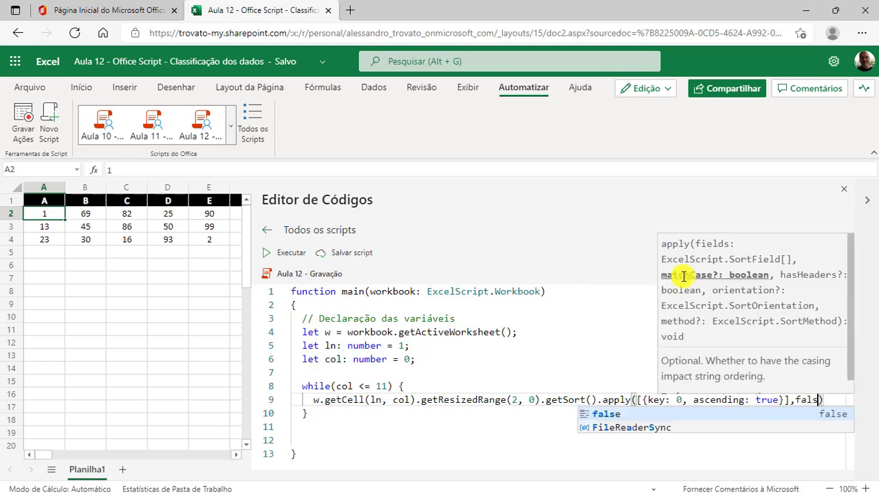
{"action": "type", "text": "e,"}
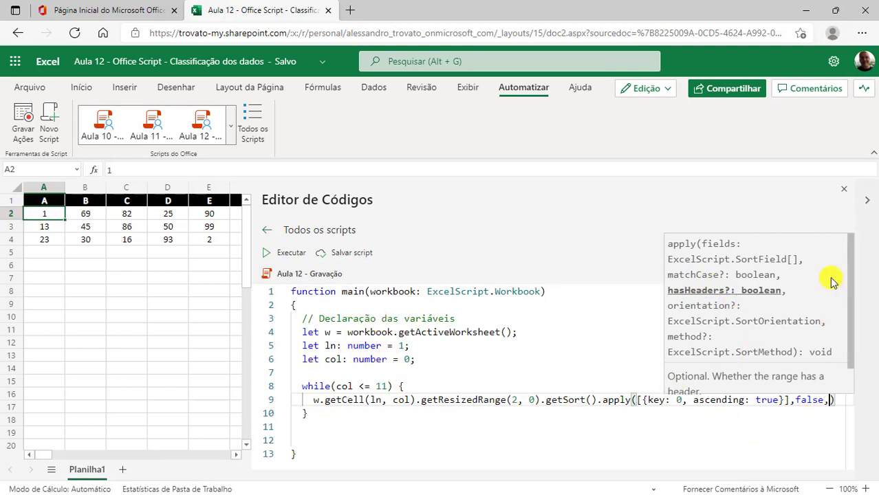
{"action": "type", "text": "ala"}
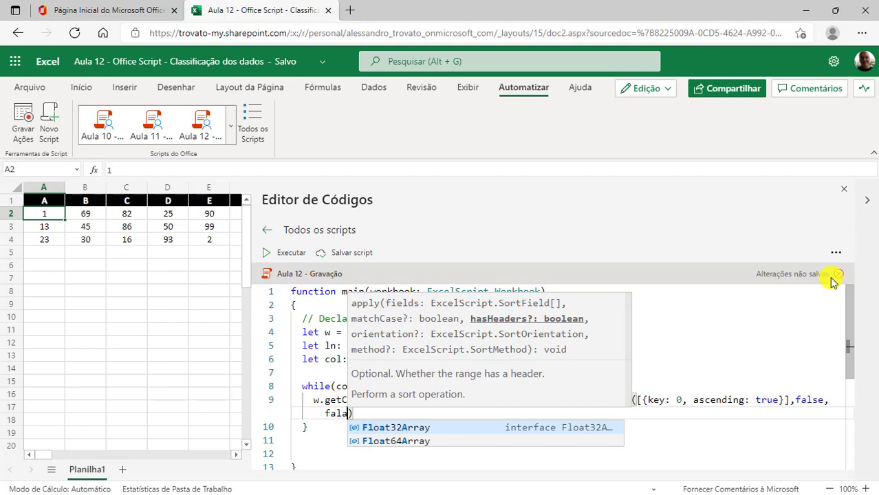
{"action": "key", "text": "BackSpace"}
{"action": "type", "text": "se"}
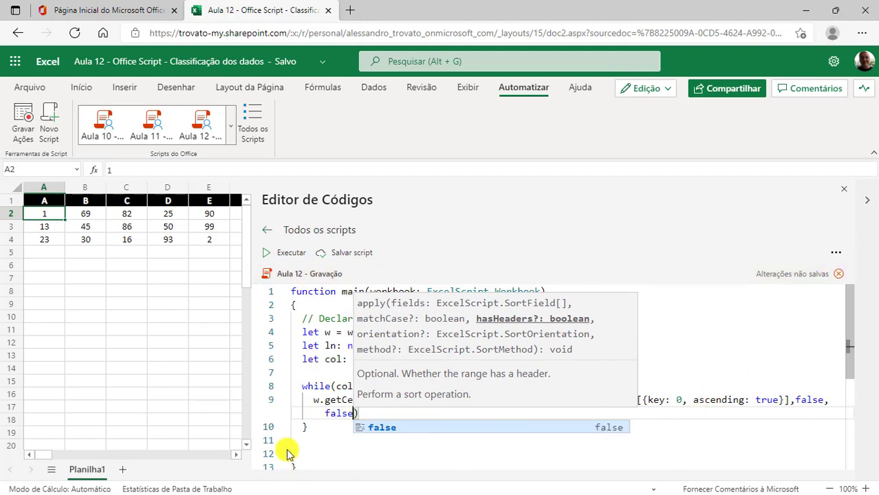
{"action": "left_click", "coordinate": [377, 412]}
{"action": "type", "text": ";"}
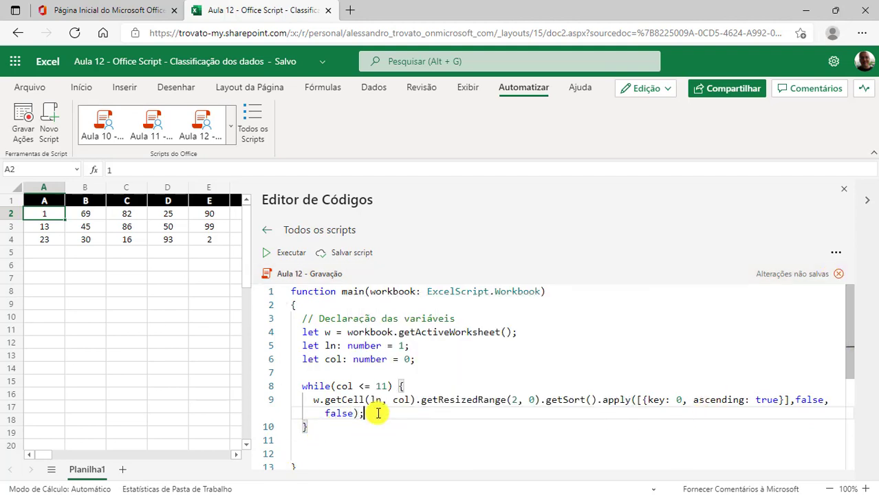
{"action": "scroll", "coordinate": [377, 412], "scroll_direction": "down", "scroll_amount": 1}
{"action": "left_click", "coordinate": [343, 419]}
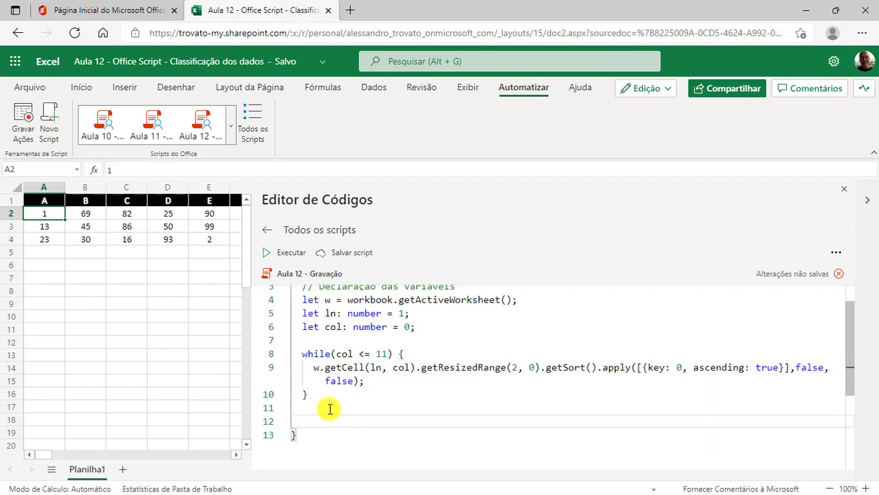
{"action": "left_click", "coordinate": [329, 408]}
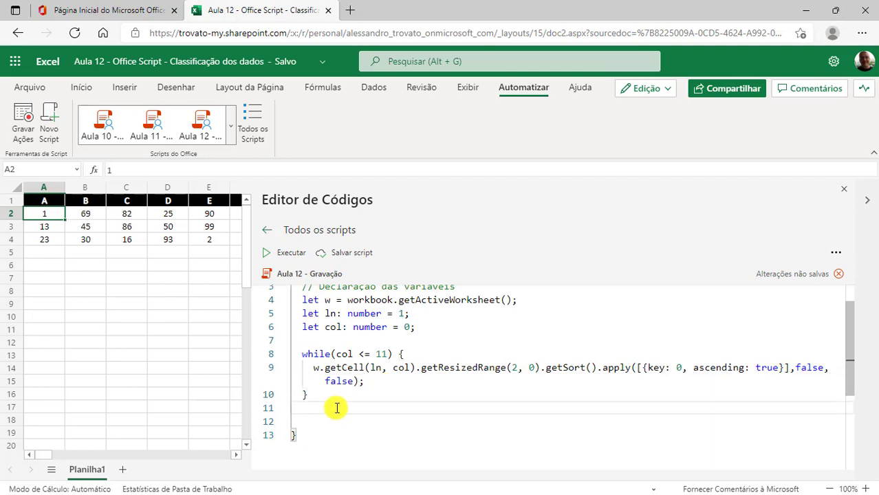
Save the script and widen the sheet to show columns A–L.
{"action": "left_click", "coordinate": [344, 252]}
{"action": "left_click_drag", "start_coordinate": [250, 252], "coordinate": [528, 261]}
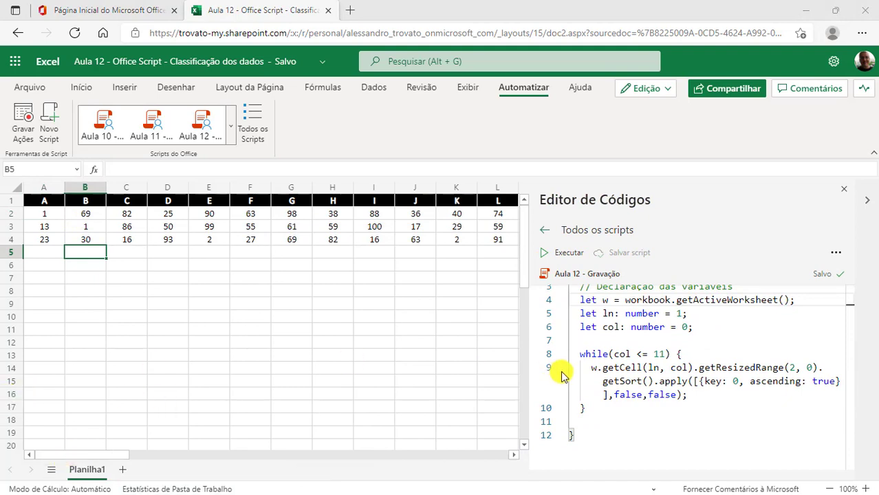
{"action": "left_click", "coordinate": [702, 396]}
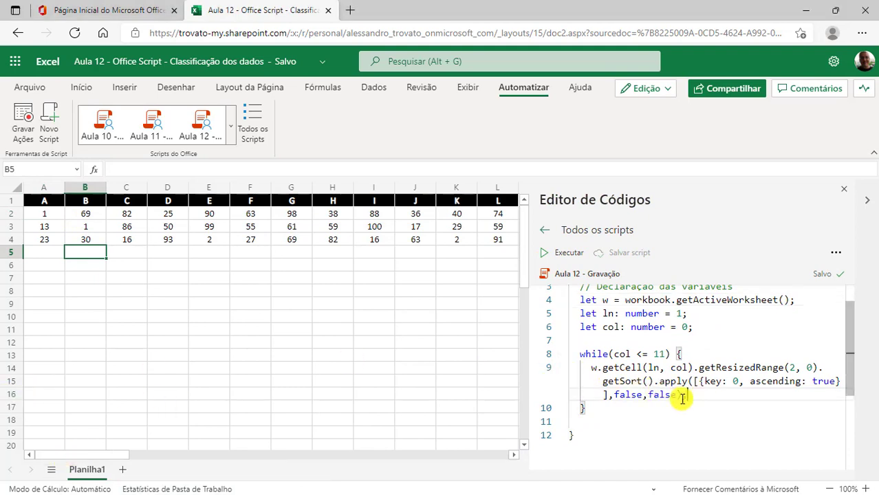
{"action": "left_click", "coordinate": [618, 354]}
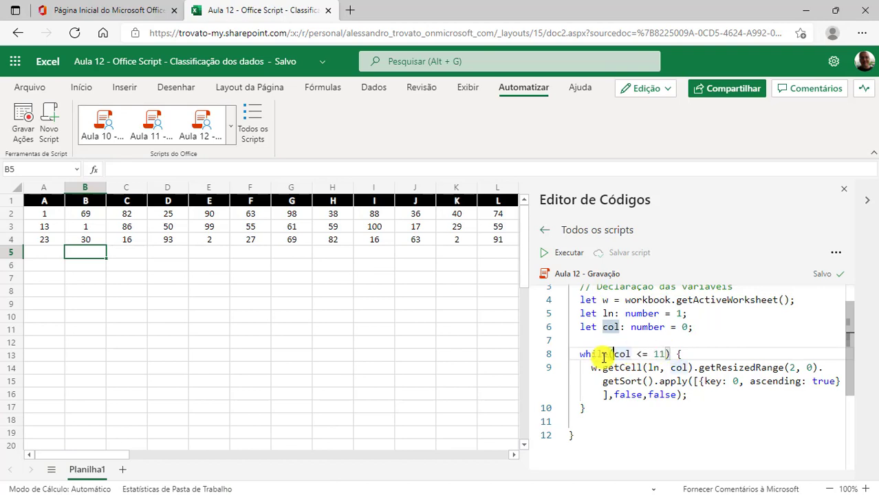
Add col += 1; after the sort line inside the while loop.
{"action": "left_click_drag", "start_coordinate": [580, 354], "coordinate": [604, 357]}
{"action": "left_click", "coordinate": [696, 391]}
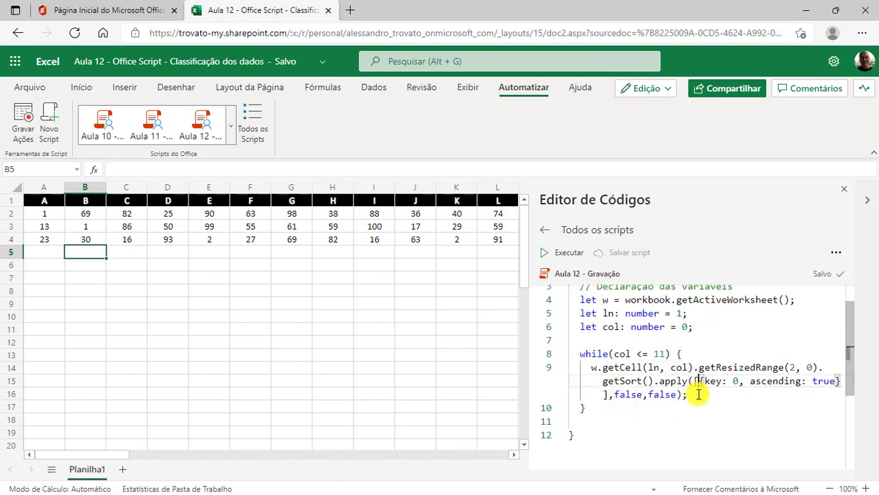
{"action": "key", "text": "Return"}
{"action": "type", "text": "col += 1;"}
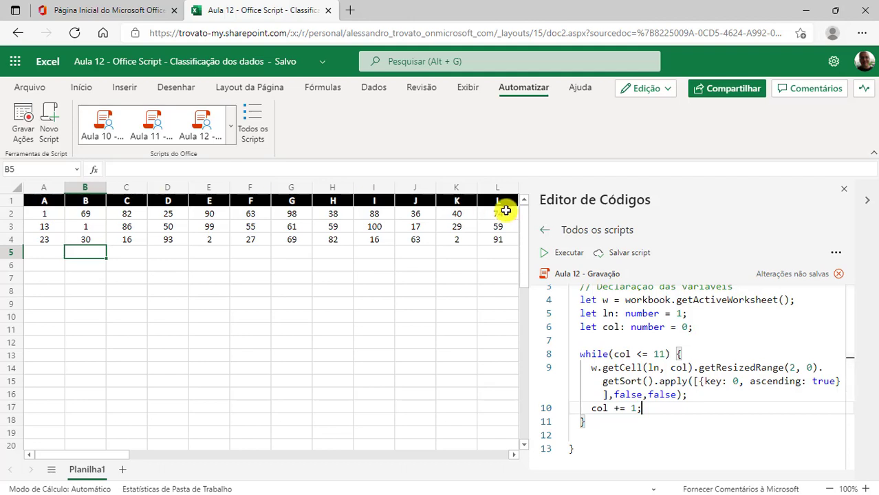
{"action": "left_click", "coordinate": [612, 354]}
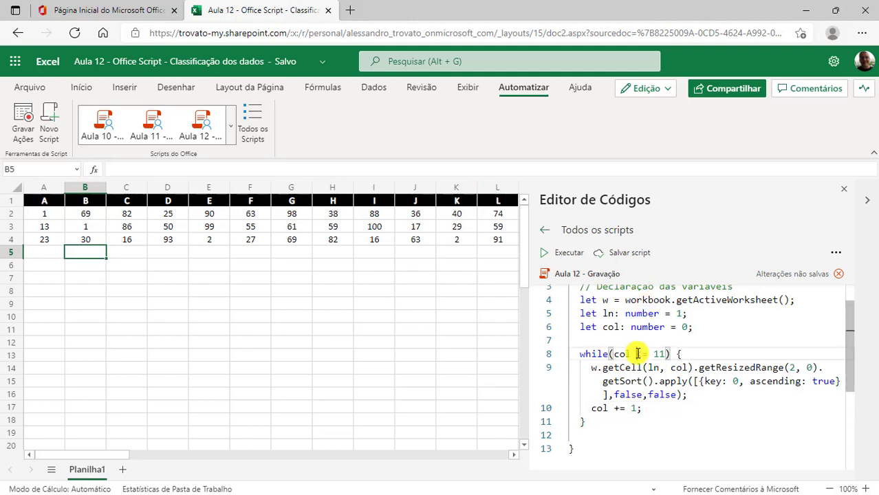
Save and run the script, sorting columns A–L ascending so row 2 reads 1, 1, 16, 25.
{"action": "left_click", "coordinate": [619, 253]}
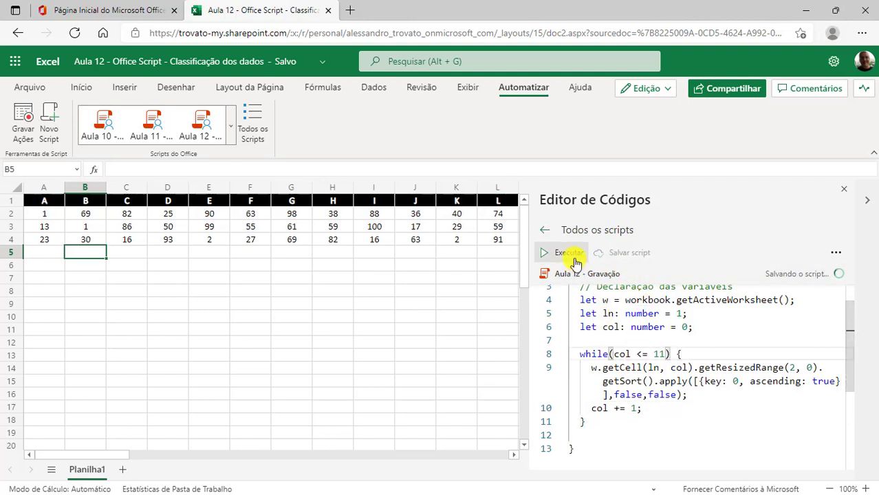
{"action": "left_click", "coordinate": [85, 226]}
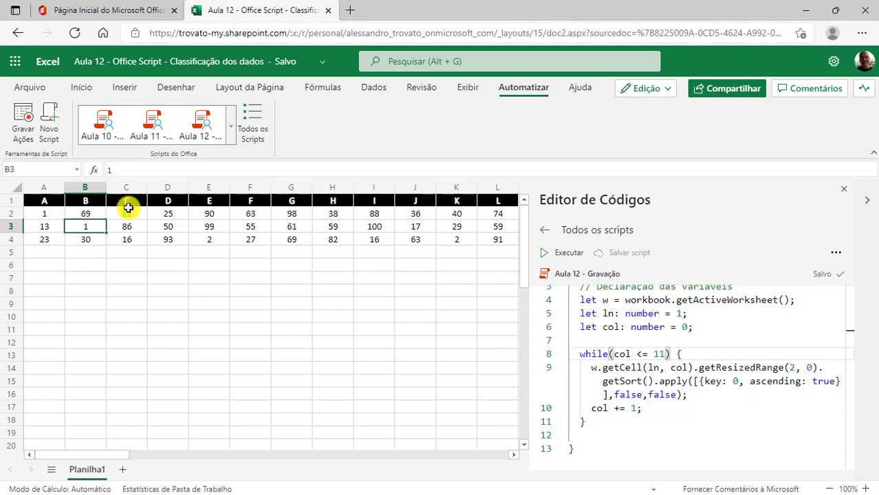
{"action": "left_click", "coordinate": [566, 254]}
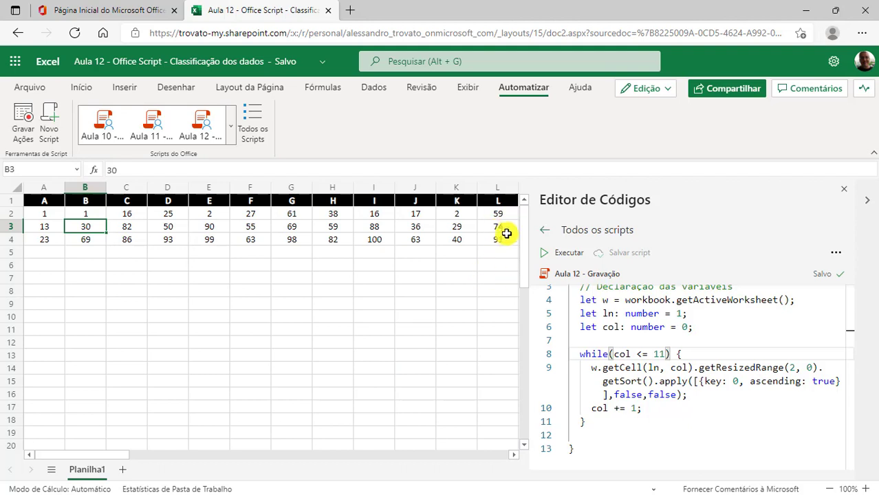
{"action": "left_click", "coordinate": [54, 241]}
Fill every cell of row 4 (A4:L4) with the value 2.
{"action": "left_click_drag", "start_coordinate": [54, 240], "coordinate": [476, 261]}
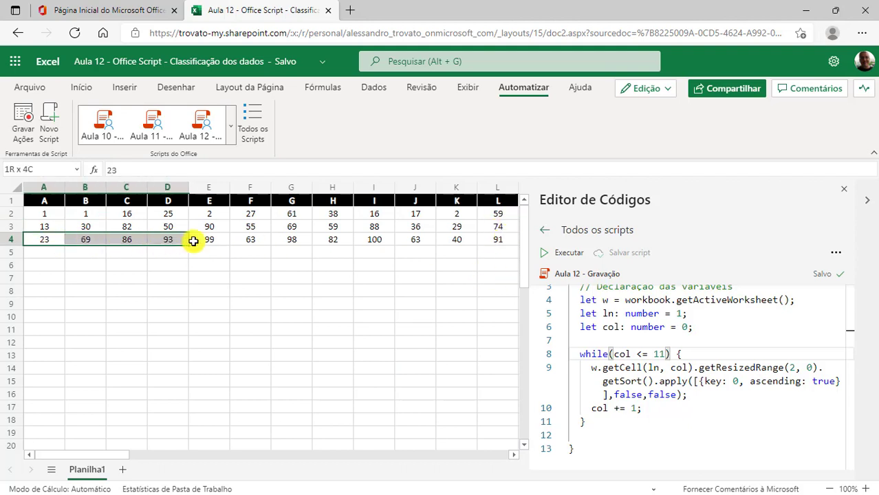
{"action": "type", "text": "2"}
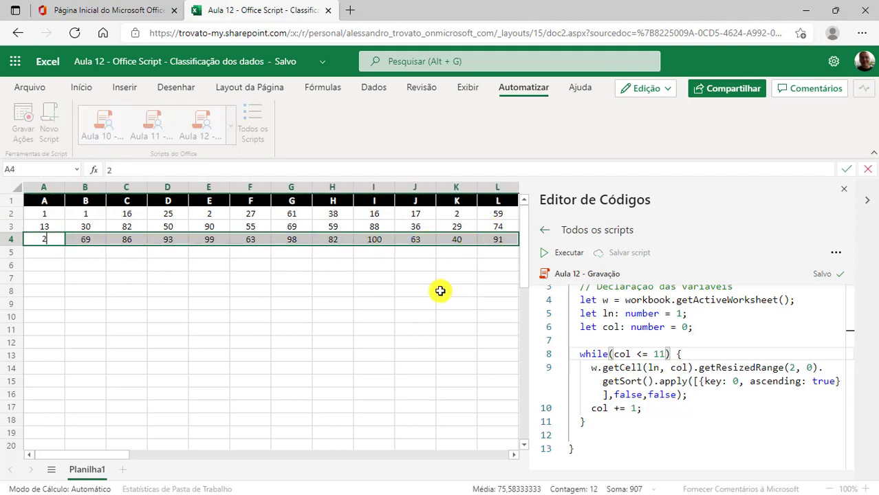
{"action": "key", "text": "ctrl+Return"}
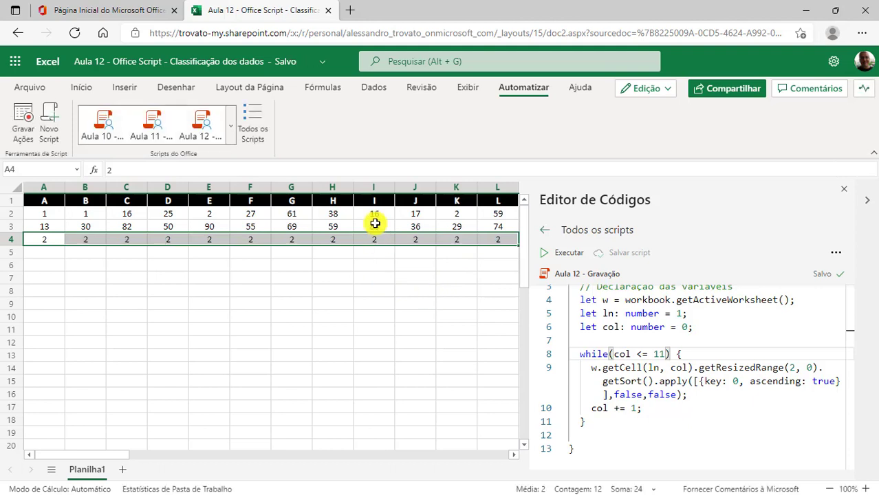
Rerun the sorting script and check the re-sorted values in rows 2 and 3.
{"action": "left_click", "coordinate": [374, 214]}
{"action": "left_click", "coordinate": [562, 252]}
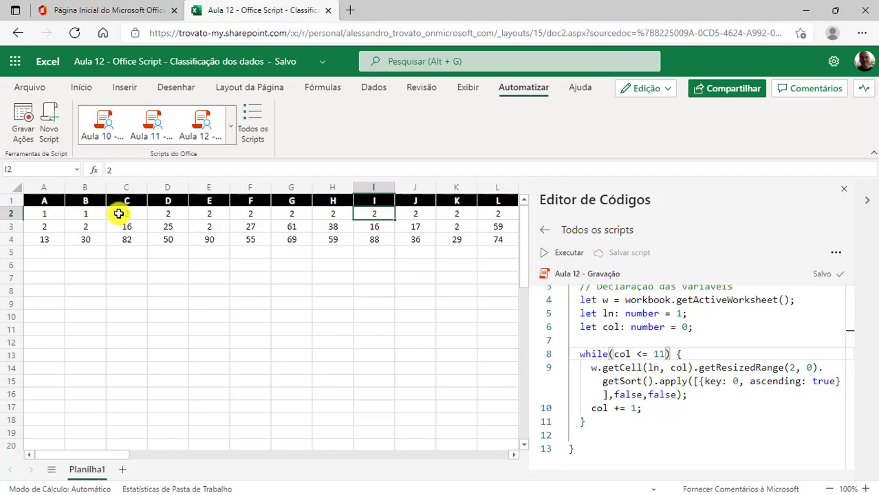
{"action": "left_click_drag", "start_coordinate": [118, 214], "coordinate": [492, 216]}
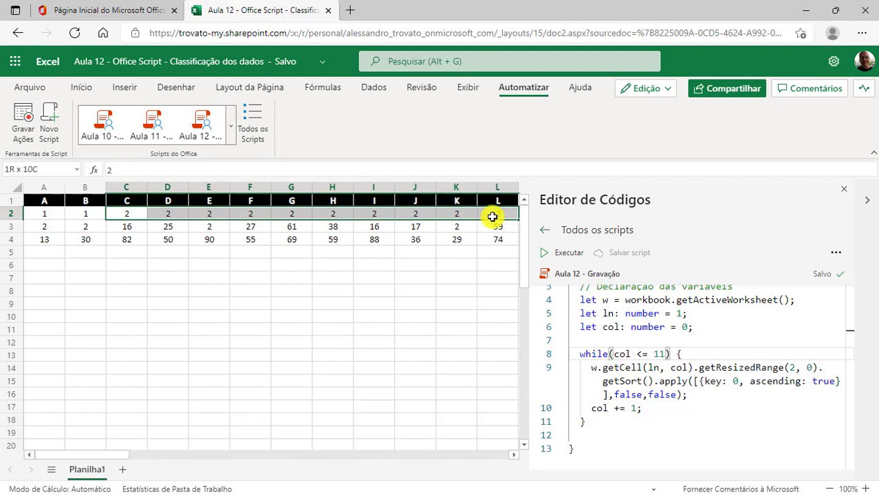
{"action": "left_click", "coordinate": [350, 227]}
{"action": "left_click", "coordinate": [249, 226]}
Scroll through the script code to the variable declarations.
{"action": "left_click", "coordinate": [643, 329]}
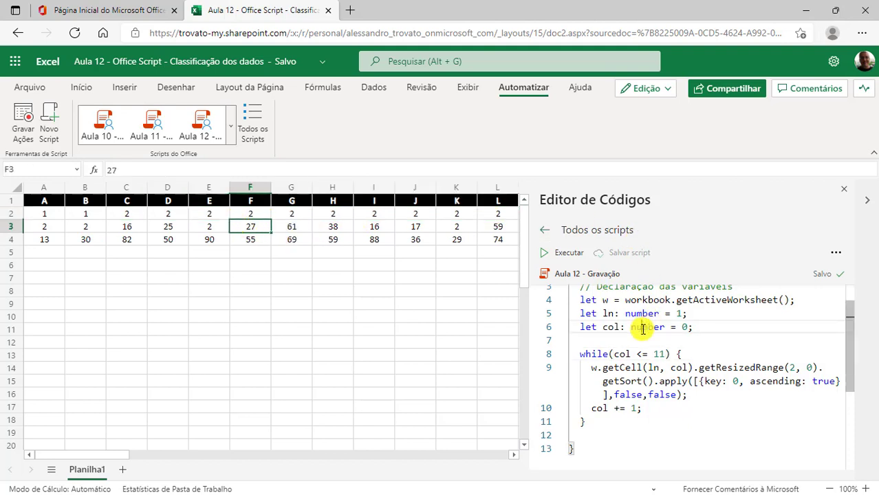
{"action": "scroll", "coordinate": [627, 361], "scroll_direction": "down", "scroll_amount": 1}
{"action": "scroll", "coordinate": [624, 385], "scroll_direction": "up", "scroll_amount": 1}
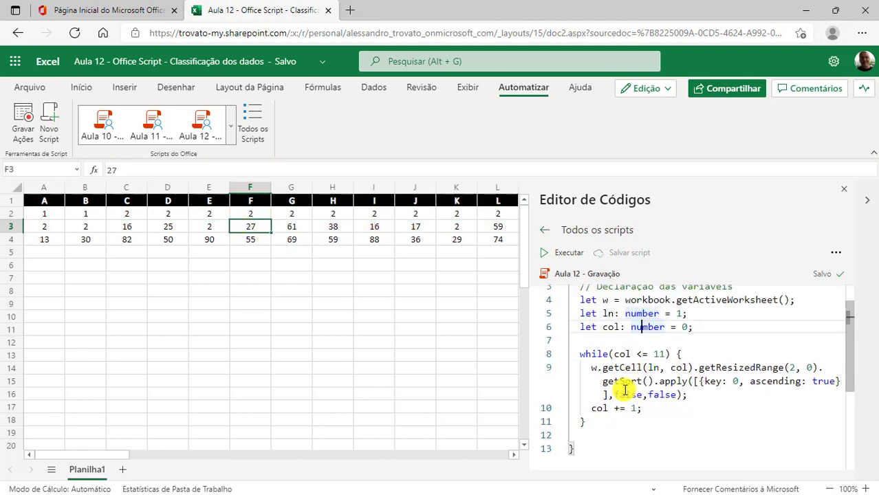
{"action": "scroll", "coordinate": [605, 323], "scroll_direction": "up", "scroll_amount": 1}
Add the comment '// Aula 12 - Classificação Vertical' after the opening brace, save, and return to Todos os scripts.
{"action": "left_click", "coordinate": [712, 307]}
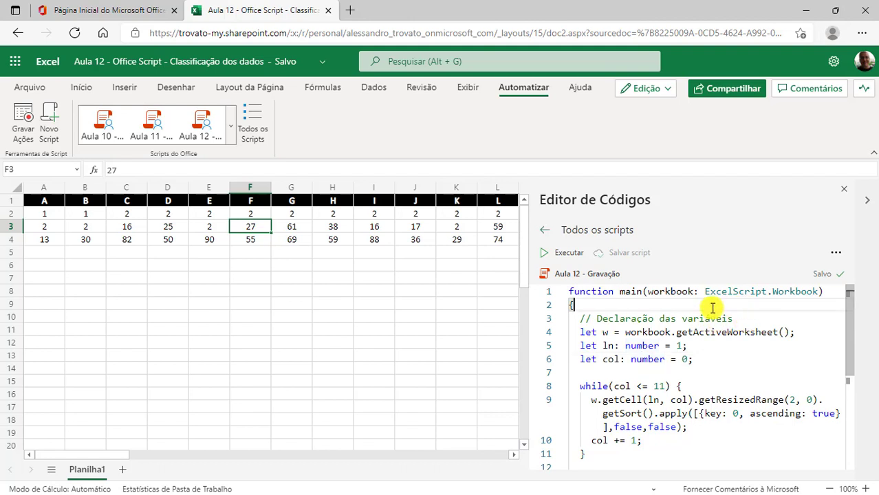
{"action": "key", "text": "Return"}
{"action": "type", "text": "// Aula 12 - Classificação Vertical"}
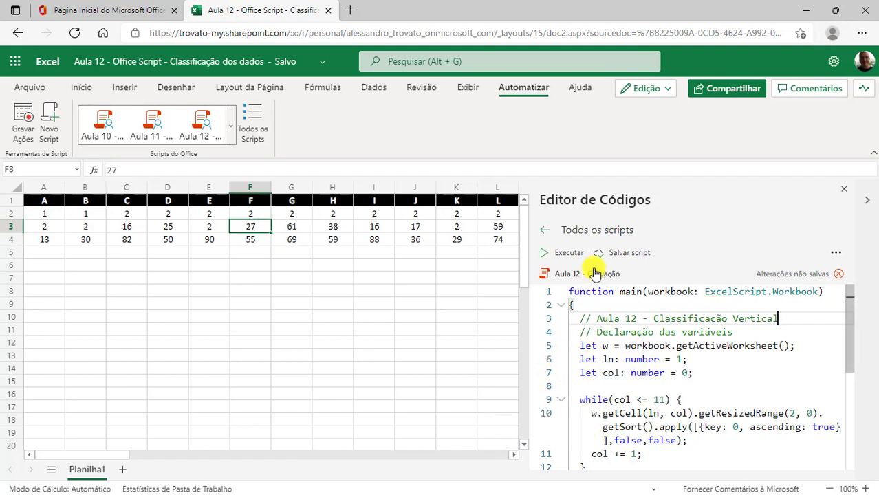
{"action": "left_click", "coordinate": [596, 246]}
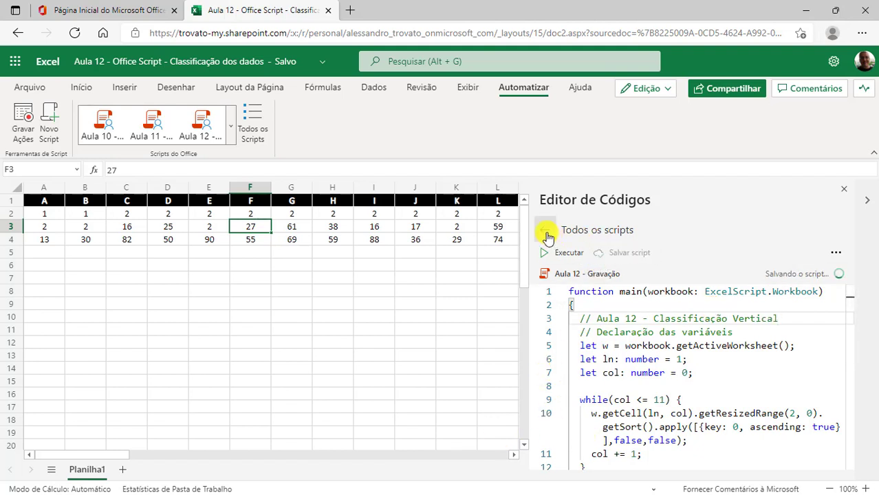
{"action": "left_click", "coordinate": [547, 235]}
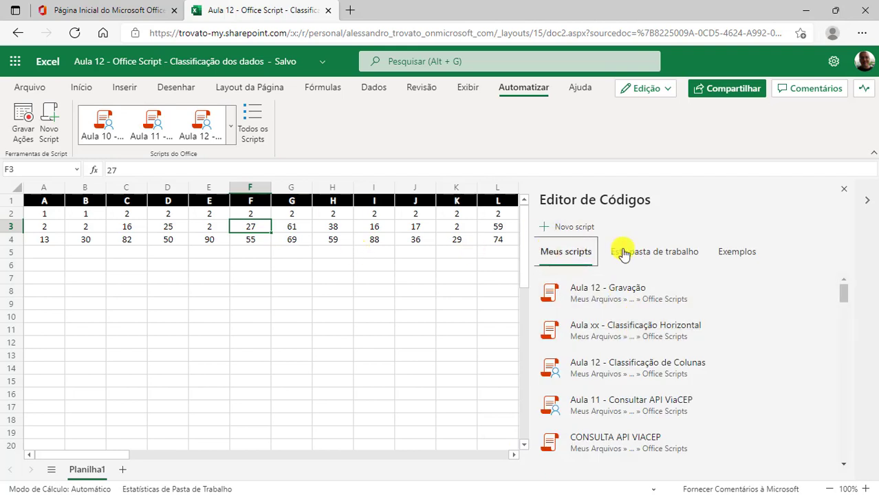
Close the Editor de Códigos pane and check cells K4 and F4 of the sorted sheet.
{"action": "left_click", "coordinate": [844, 193]}
{"action": "left_click", "coordinate": [459, 240]}
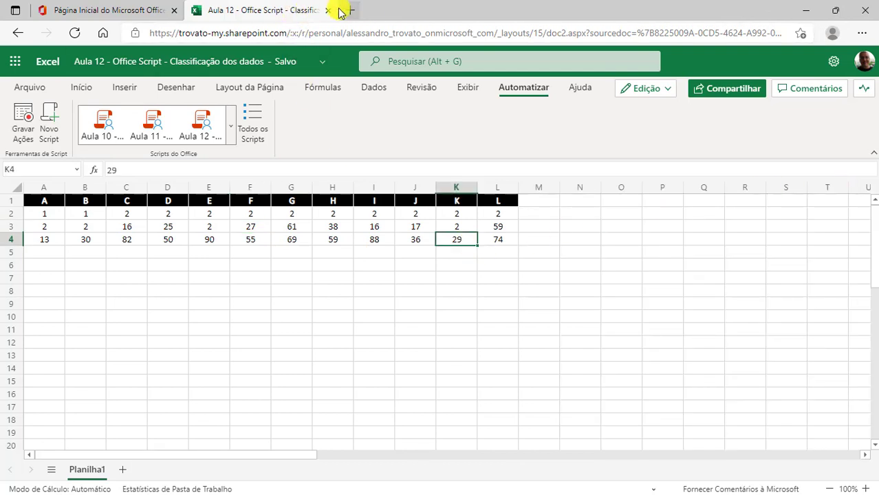
{"action": "left_click", "coordinate": [259, 237]}
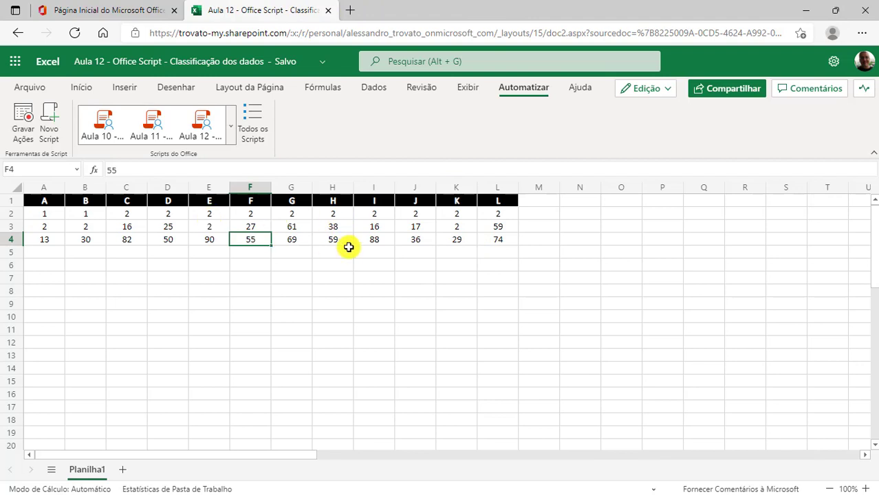